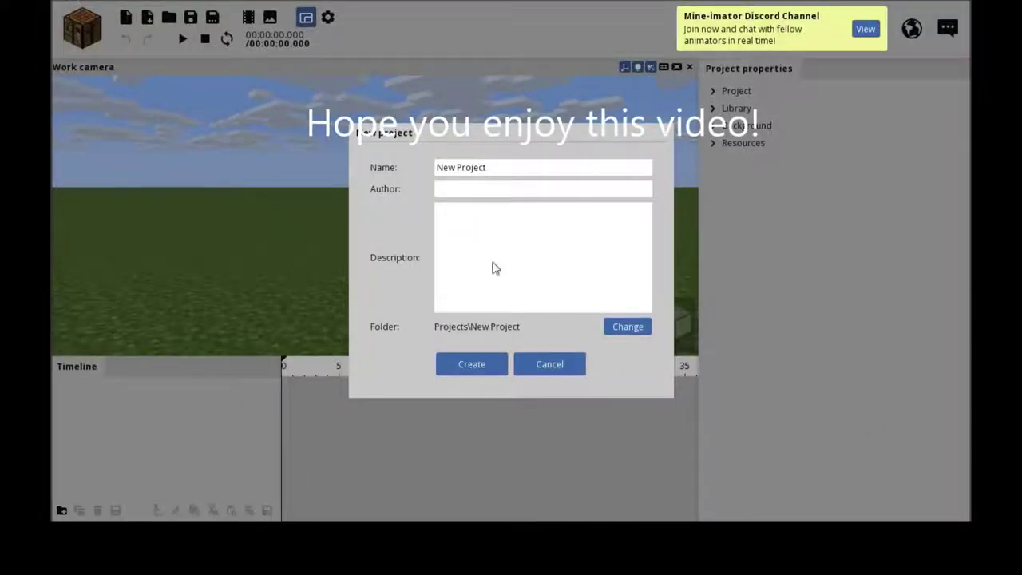
# - Create a new project with a name beginning with "Animation"
pyautogui.click(536, 169)
pyautogui.click(534, 169)
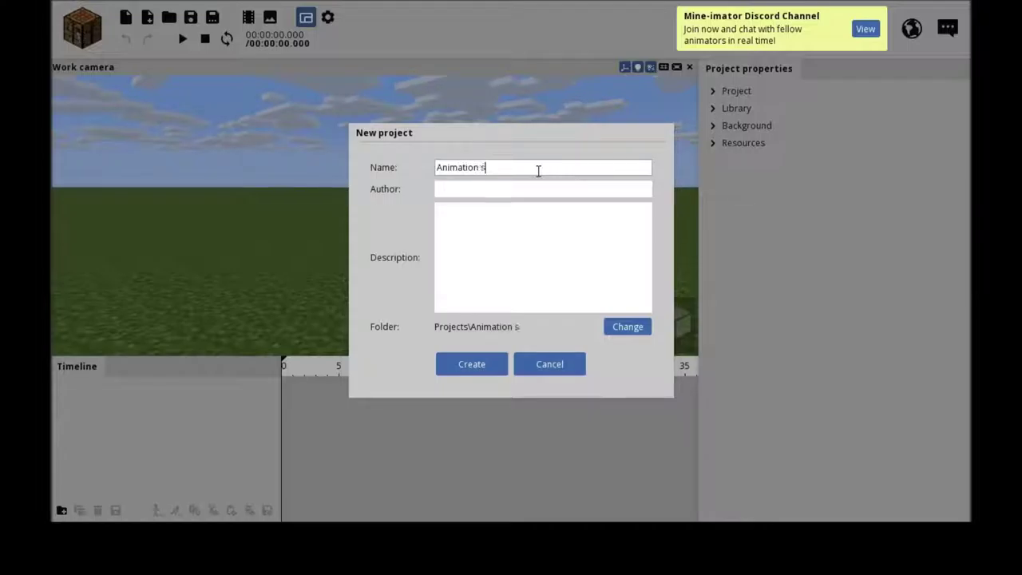
pyautogui.click(467, 368)
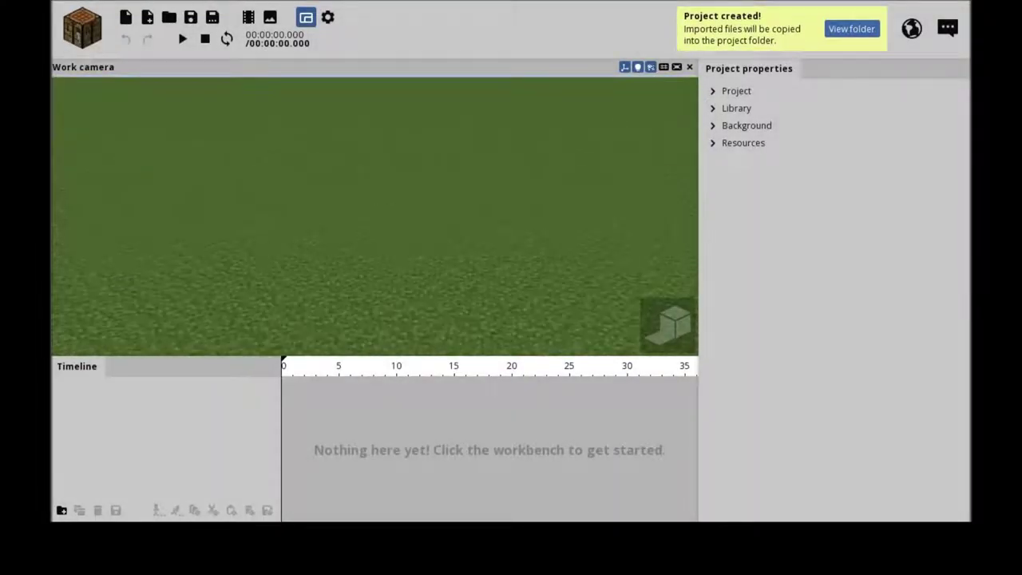
# - Add a Scenery item with no schematic and the Minecraft texture, and start a new character with the Human model
pyautogui.click(73, 19)
pyautogui.click(130, 91)
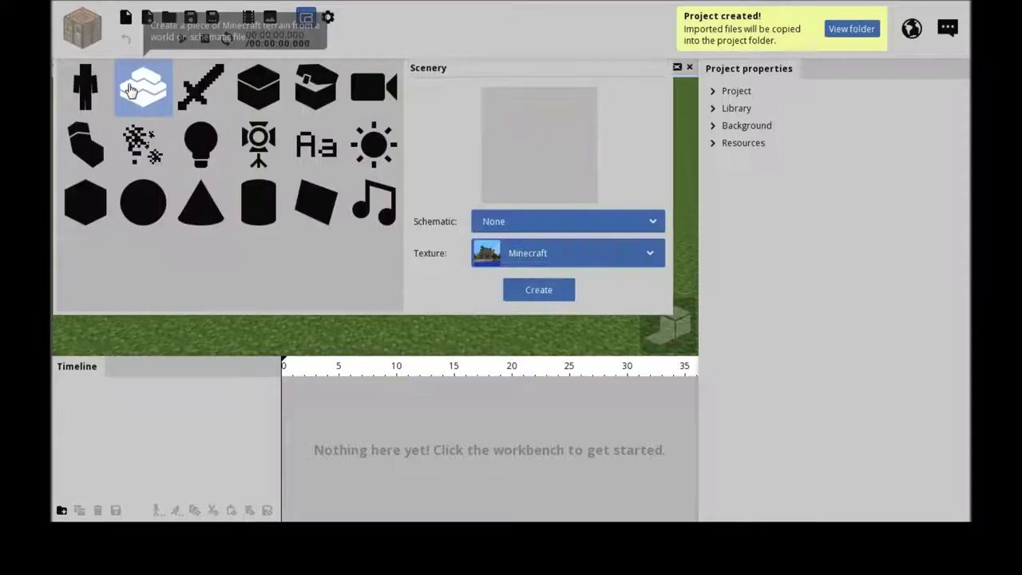
pyautogui.click(130, 91)
pyautogui.click(80, 24)
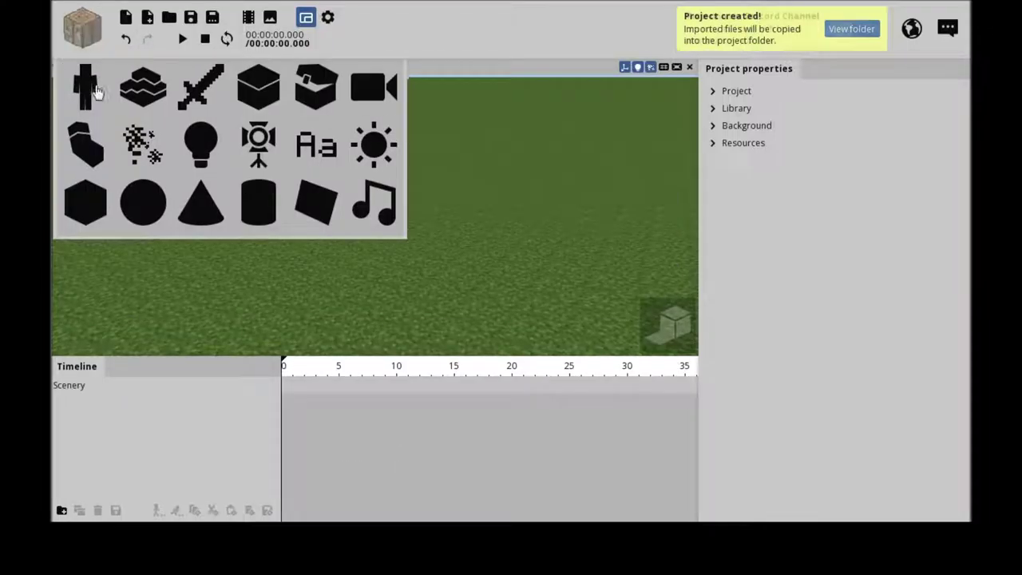
pyautogui.click(88, 88)
pyautogui.click(579, 392)
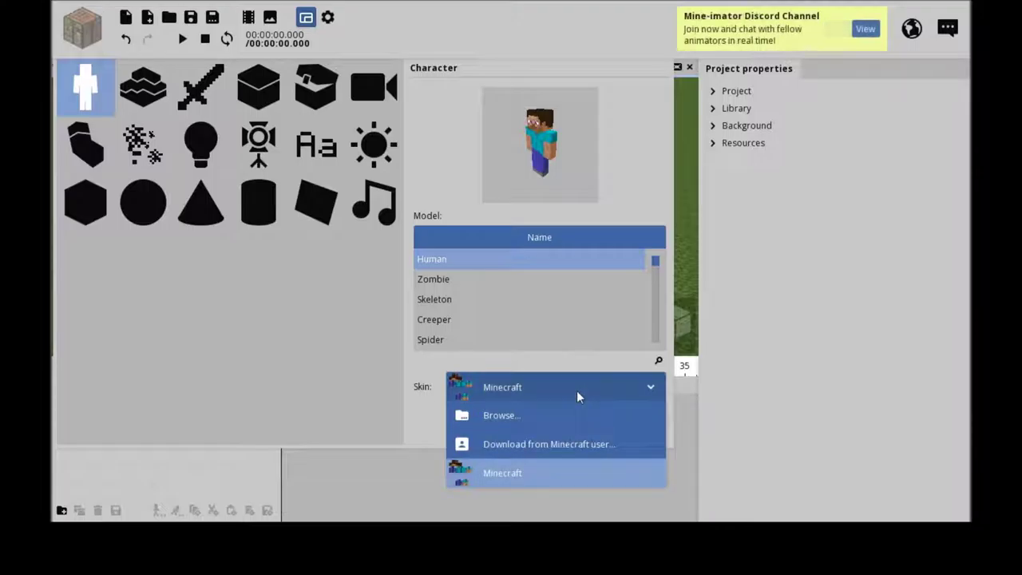
pyautogui.click(571, 449)
pyautogui.write('Fr')
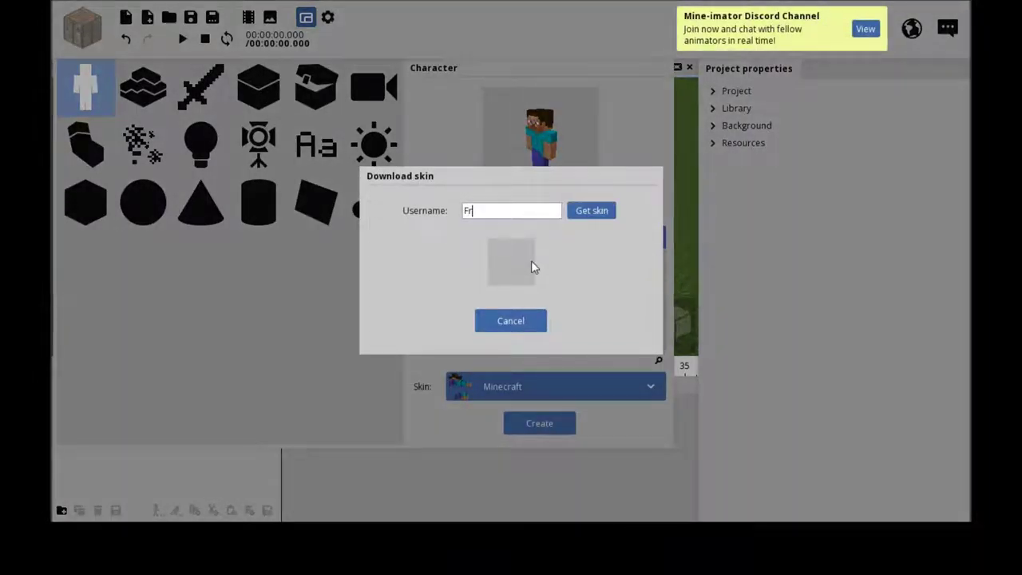
pyautogui.write('edBear8591')
pyautogui.click(609, 211)
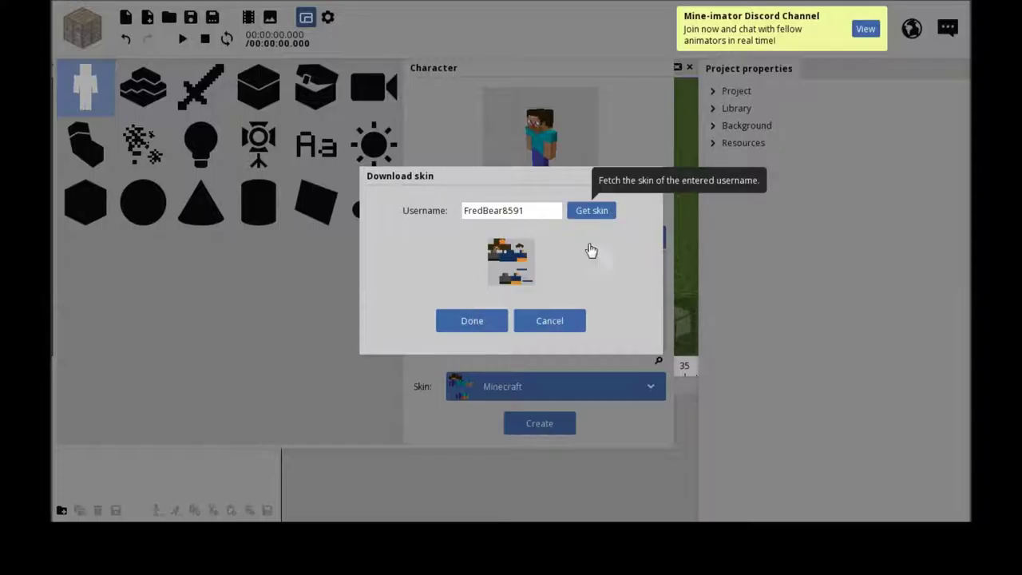
pyautogui.click(550, 328)
# - Create the Human character with the default Minecraft skin
pyautogui.click(541, 432)
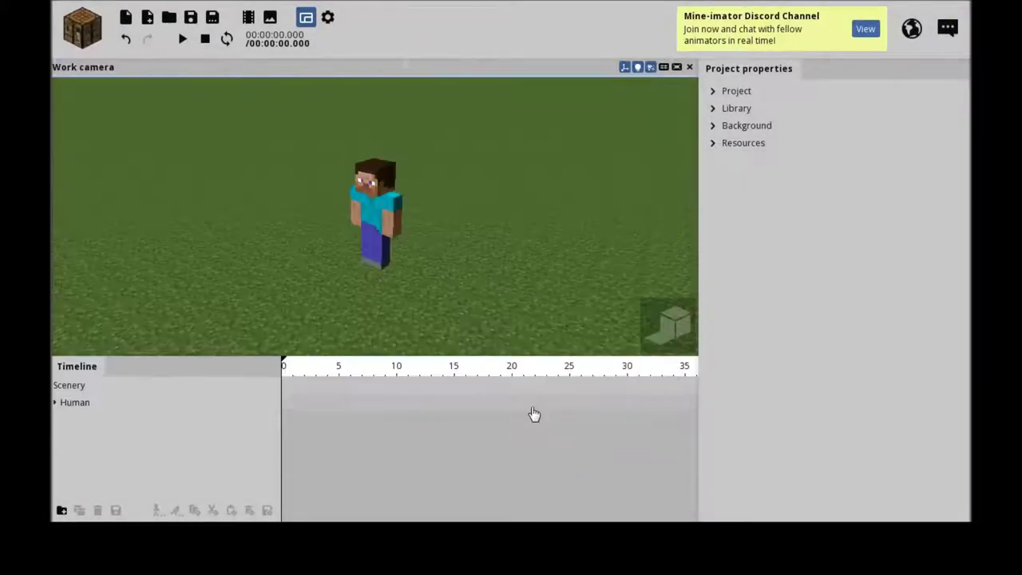
pyautogui.moveTo(511, 315); pyautogui.dragTo(511, 315, button='right')
pyautogui.moveTo(424, 221); pyautogui.dragTo(424, 221, button='right')
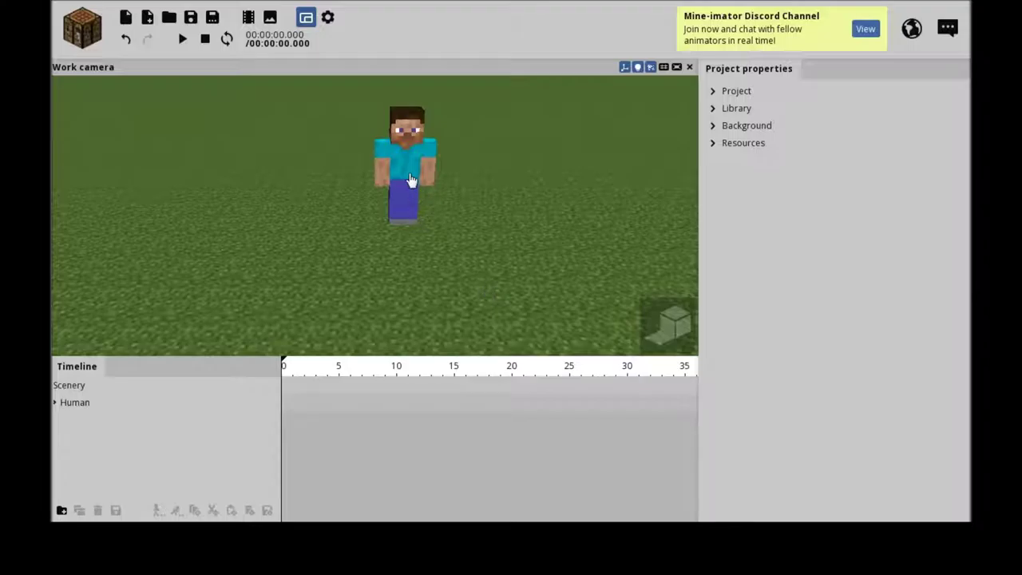
# - Move the whole Human at frame 0 to about X 91.44, Y -0.70, Z 99.41, and deselect it
pyautogui.click(409, 180)
pyautogui.moveTo(319, 165); pyautogui.dragTo(300, 213)
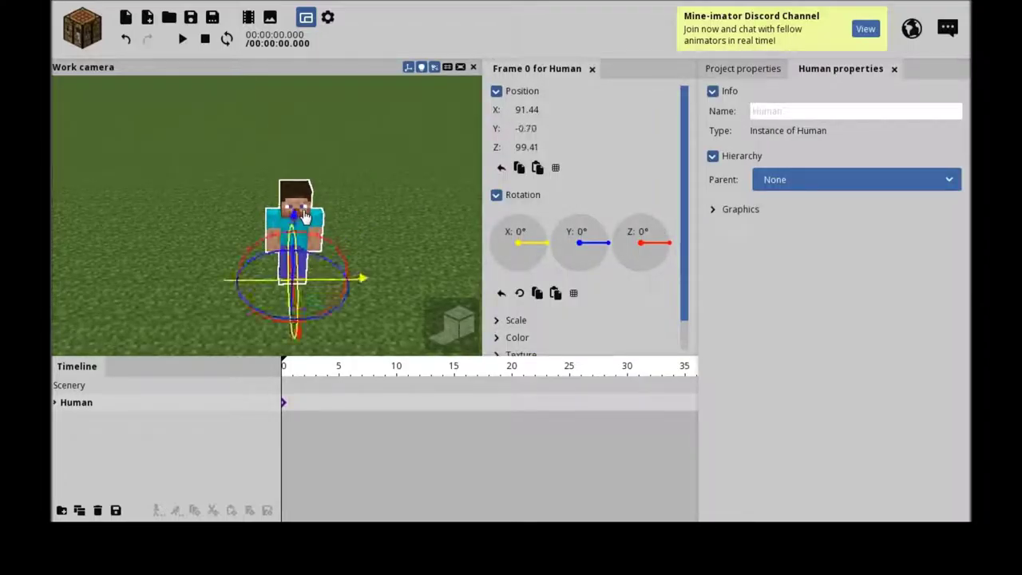
pyautogui.click(295, 193)
pyautogui.click(416, 200)
# - Pose the left arm at frame 0 with rotation about X -9.87°, Y 4.90°, Z 18.43° and a bend of about 16.46°
pyautogui.moveTo(416, 199)
pyautogui.mouseDown(button='right')
pyautogui.moveTo(438, 201)
pyautogui.moveTo(424, 199)
pyautogui.mouseUp(button='right')
pyautogui.press('w')
pyautogui.press('s')
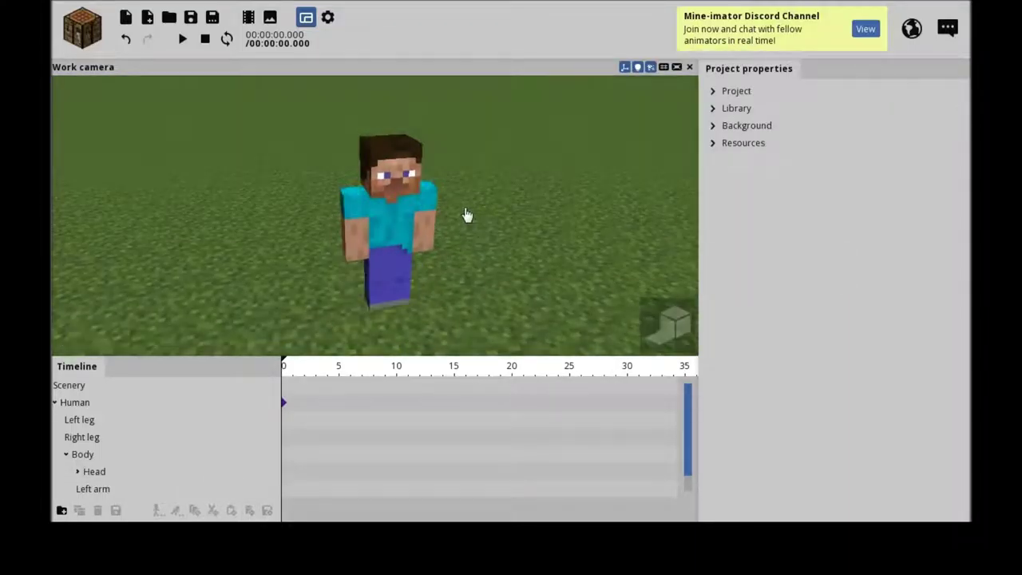
pyautogui.click(425, 226)
pyautogui.click(325, 220)
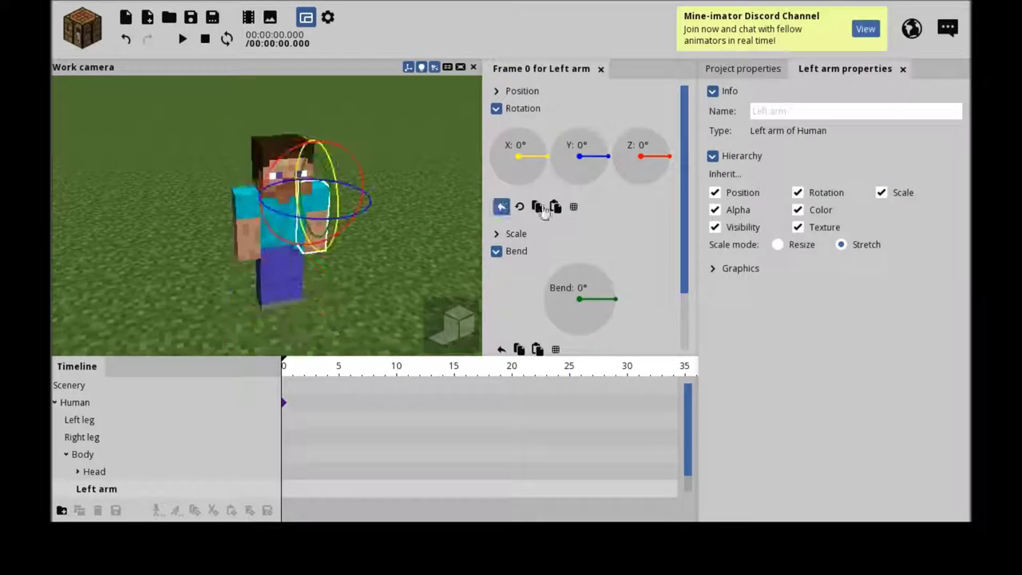
pyautogui.moveTo(673, 161); pyautogui.dragTo(667, 148)
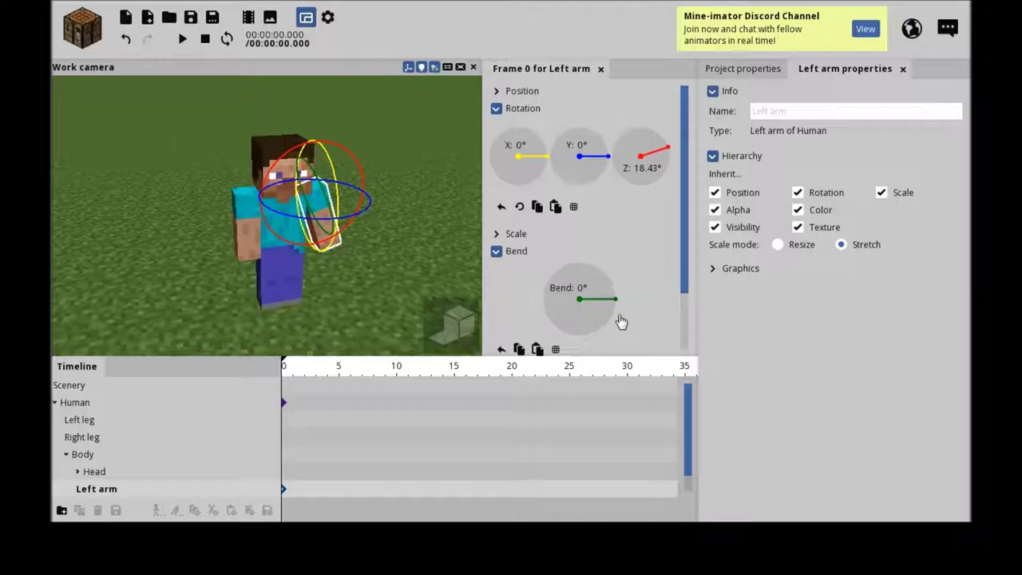
pyautogui.moveTo(615, 301); pyautogui.dragTo(613, 290)
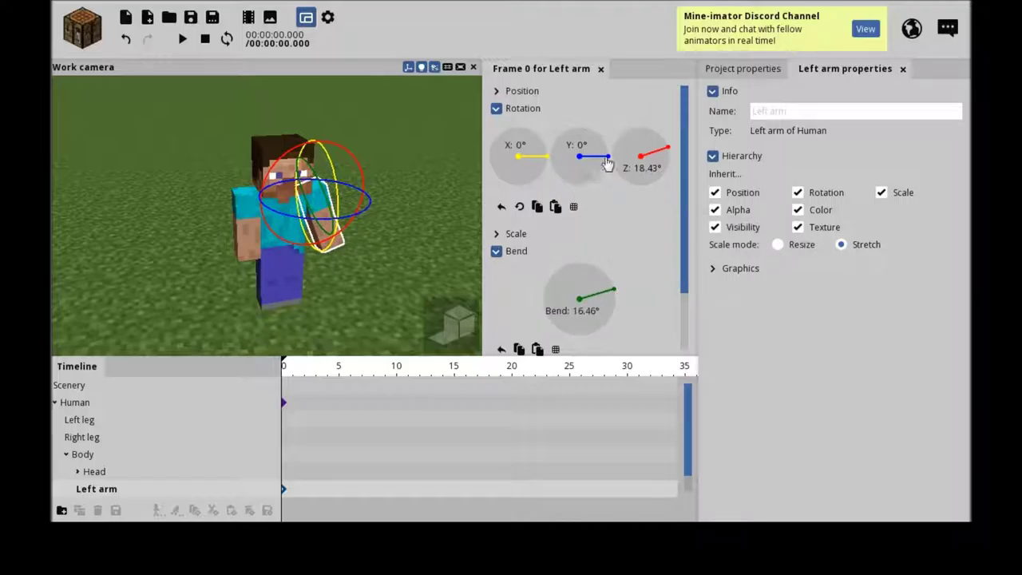
pyautogui.moveTo(607, 163); pyautogui.dragTo(609, 157)
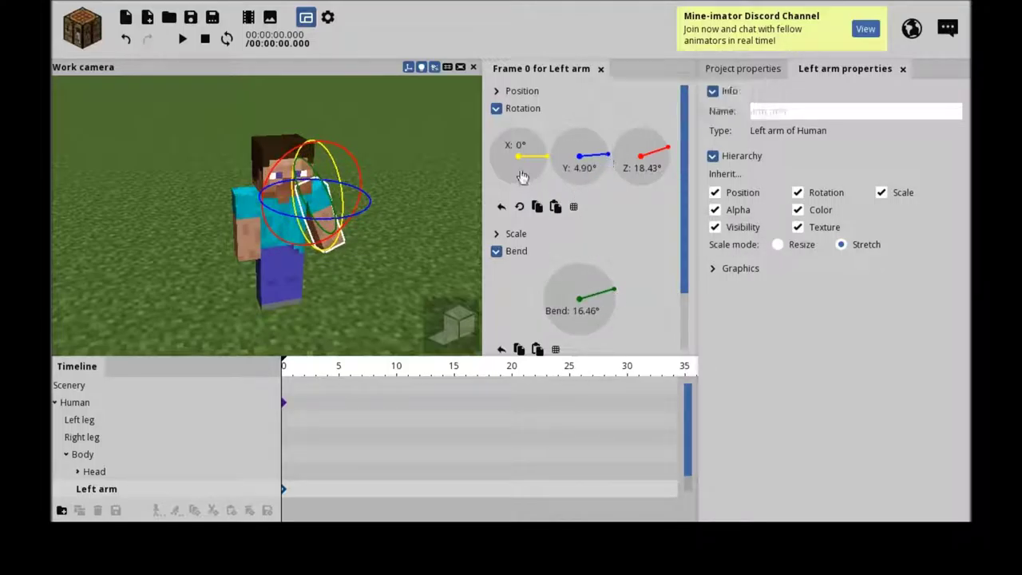
pyautogui.moveTo(545, 167)
pyautogui.mouseDown()
pyautogui.moveTo(530, 155)
pyautogui.moveTo(538, 167)
pyautogui.mouseUp()
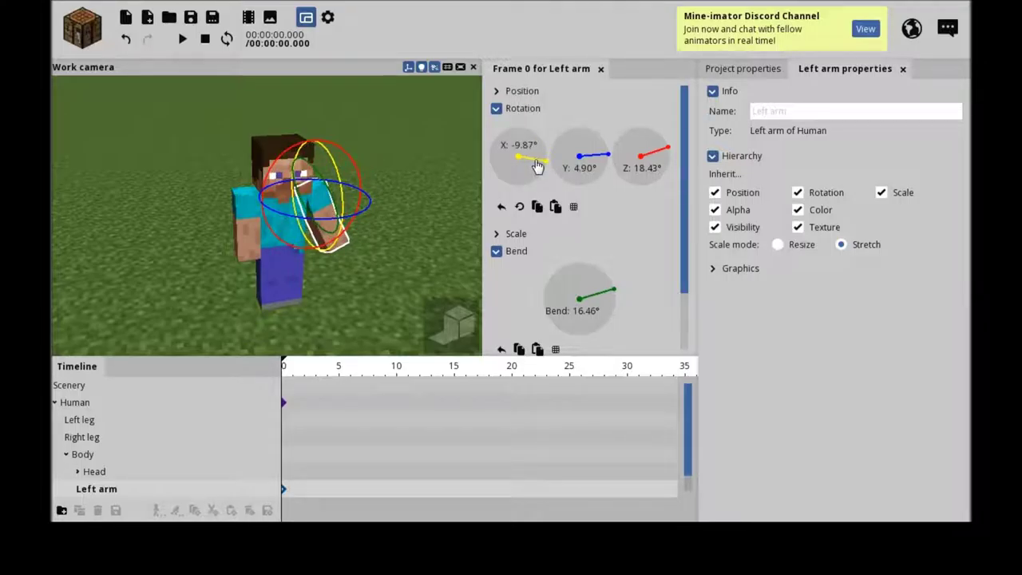
# - Pose the right arm swung outward around Z, with rotation about X 20.22°, Y -2.79° and a bend of about 27.65°
pyautogui.click(244, 254)
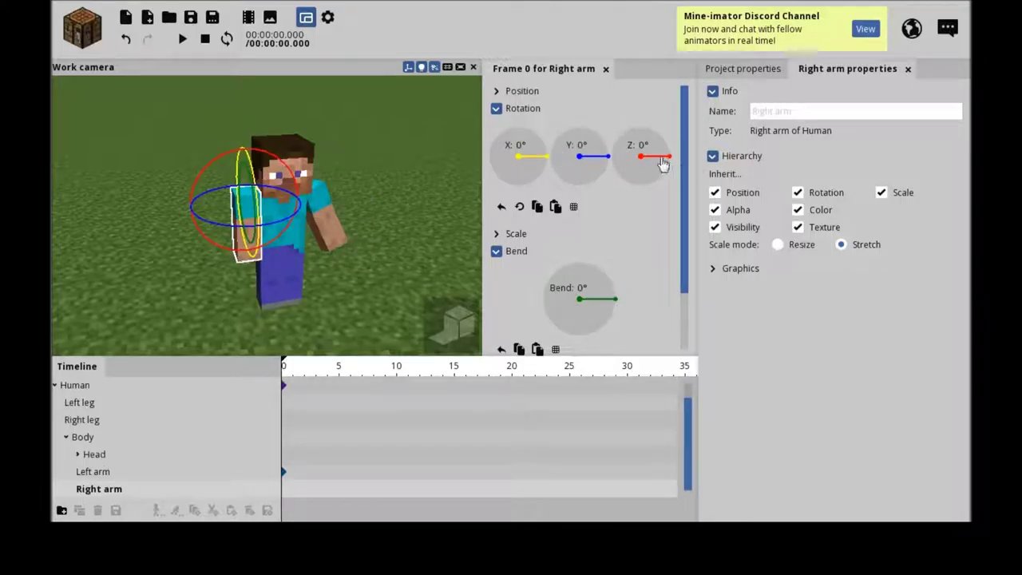
pyautogui.moveTo(663, 164); pyautogui.dragTo(664, 175)
pyautogui.moveTo(609, 158)
pyautogui.mouseDown()
pyautogui.moveTo(614, 174)
pyautogui.moveTo(588, 160)
pyautogui.moveTo(612, 165)
pyautogui.mouseUp()
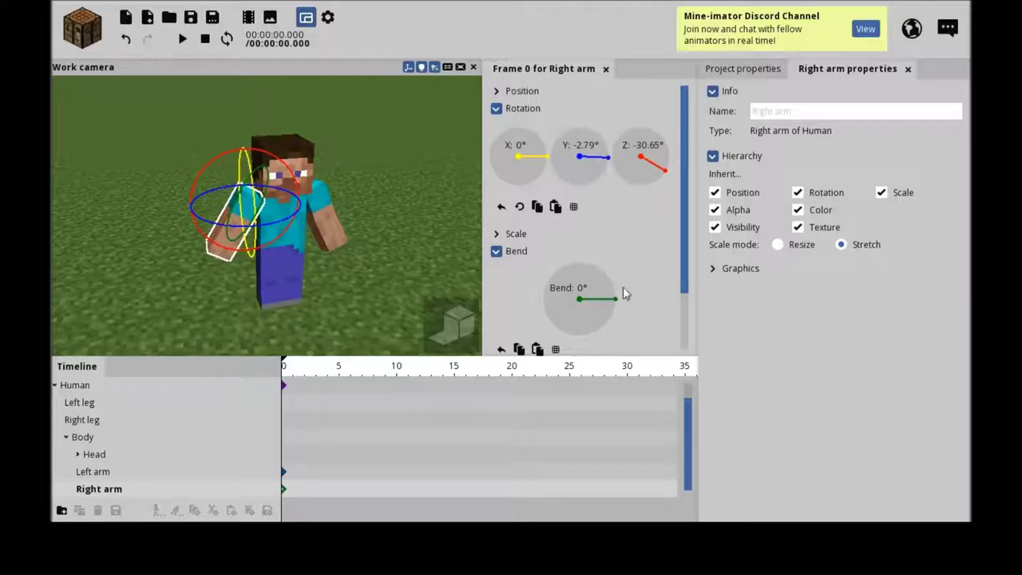
pyautogui.moveTo(613, 308); pyautogui.dragTo(611, 289)
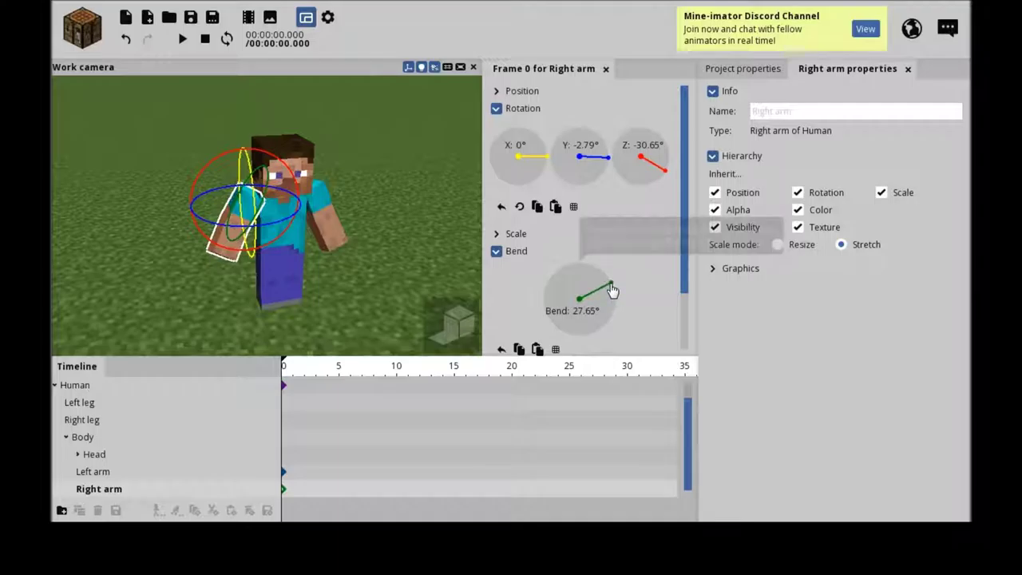
pyautogui.moveTo(549, 157)
pyautogui.mouseDown()
pyautogui.moveTo(546, 147)
pyautogui.moveTo(550, 173)
pyautogui.moveTo(548, 153)
pyautogui.mouseUp()
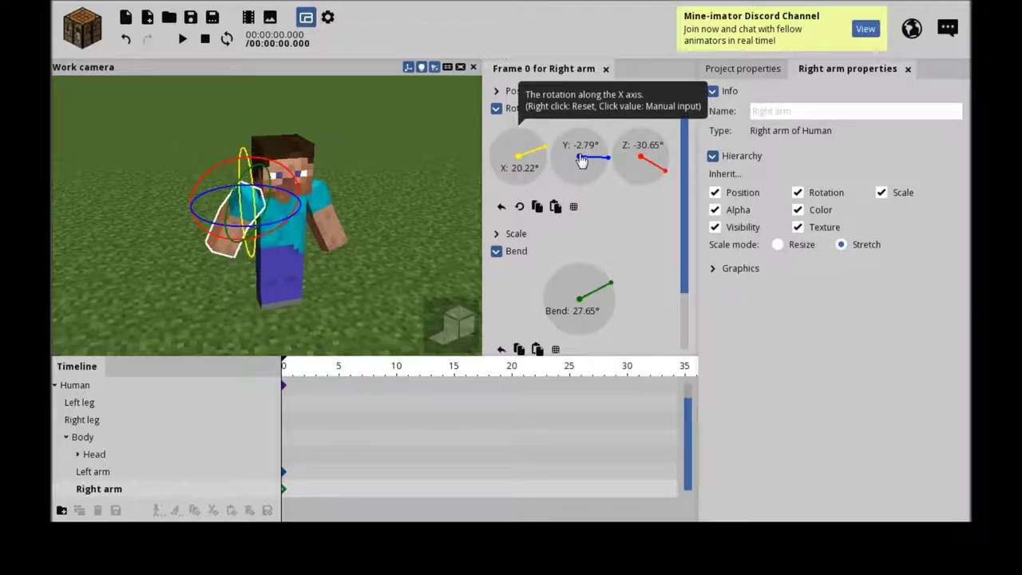
pyautogui.moveTo(662, 182)
pyautogui.mouseDown()
pyautogui.moveTo(668, 165)
pyautogui.moveTo(668, 173)
pyautogui.mouseUp()
# - Pose the right leg with rotation about X 20.14°, Y -21.41°, Z -13.57° and a bend of about 18.43°
pyautogui.click(281, 275)
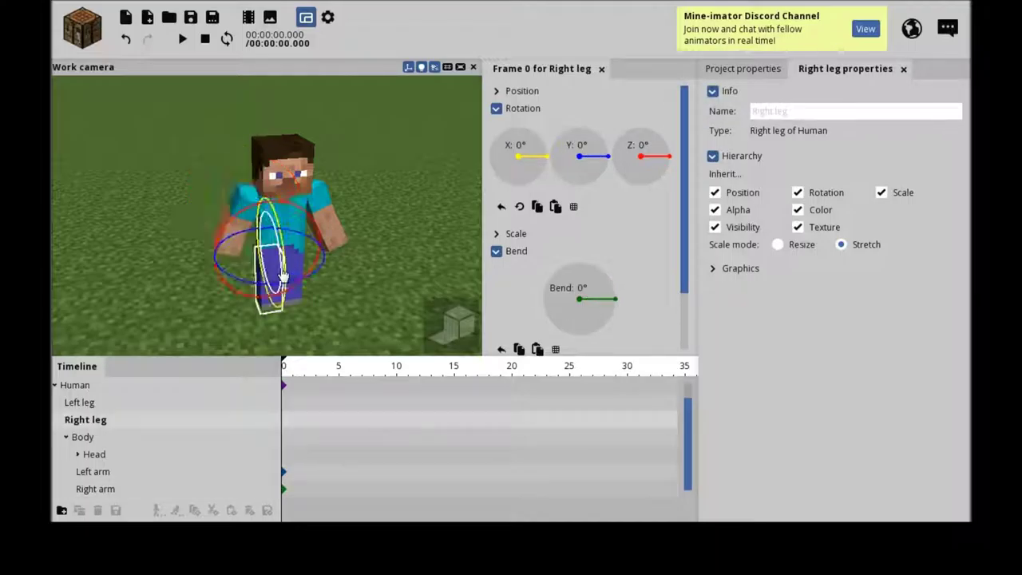
pyautogui.moveTo(663, 164); pyautogui.dragTo(621, 181)
pyautogui.moveTo(539, 163); pyautogui.dragTo(542, 154)
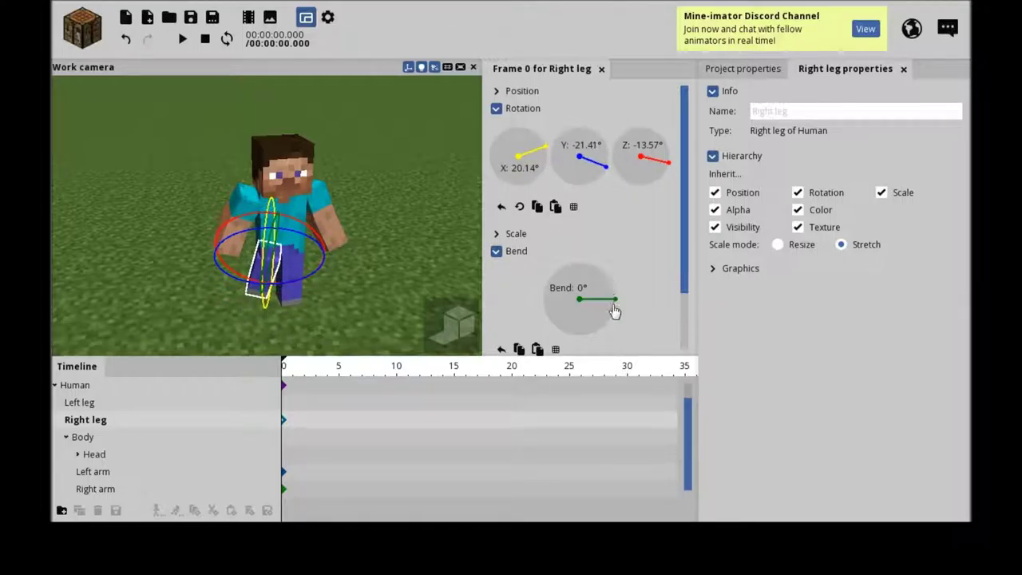
pyautogui.moveTo(614, 311); pyautogui.dragTo(613, 288)
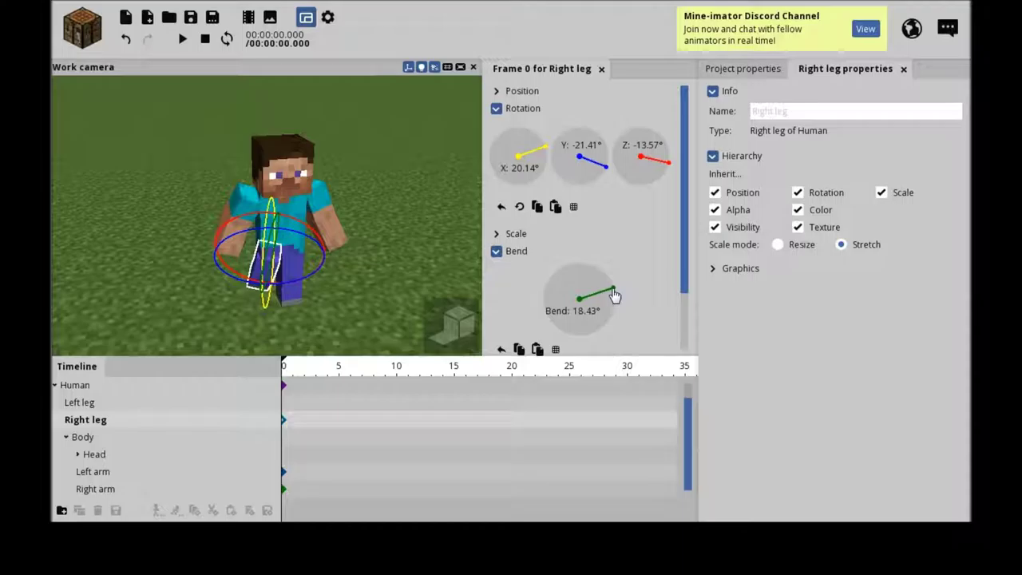
# - Pose the left leg with rotation about X -4.90°, Y 7.94°, Z 6.79° and a bend of about 11.51°
pyautogui.click(293, 303)
pyautogui.moveTo(662, 165); pyautogui.dragTo(673, 154)
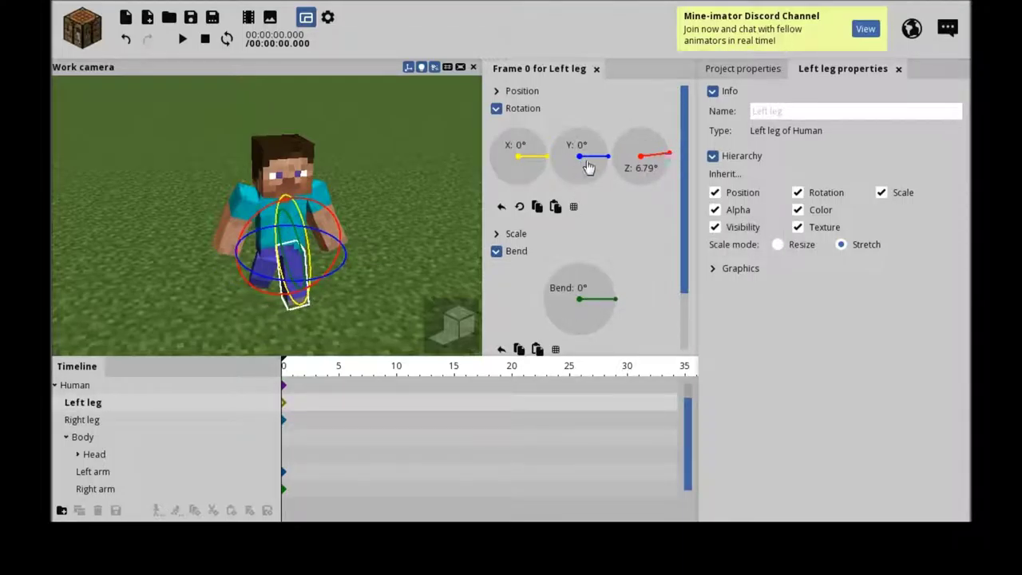
pyautogui.moveTo(613, 160)
pyautogui.mouseDown()
pyautogui.moveTo(616, 171)
pyautogui.moveTo(613, 159)
pyautogui.mouseUp()
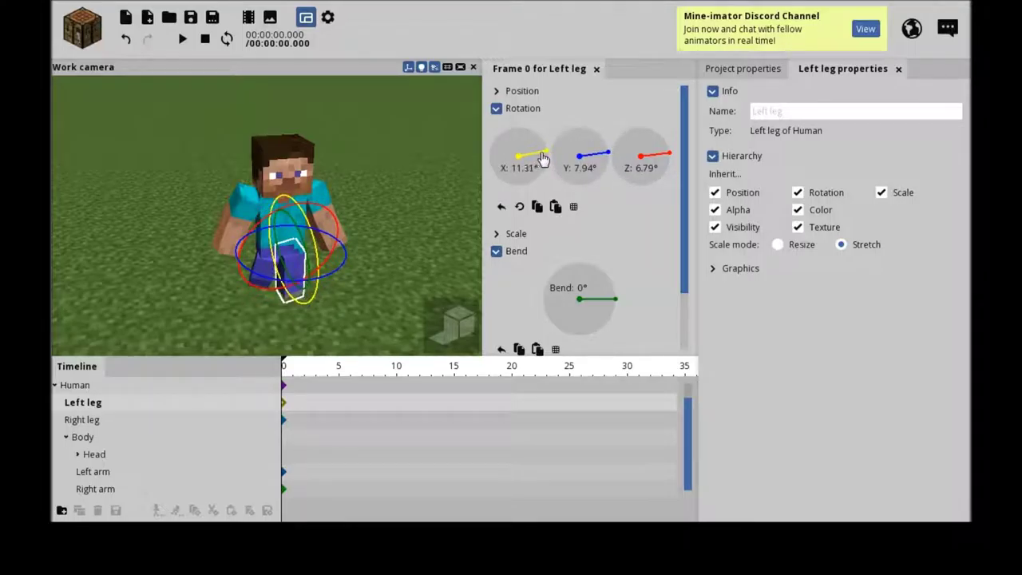
pyautogui.moveTo(543, 159); pyautogui.dragTo(546, 161)
pyautogui.moveTo(621, 296); pyautogui.dragTo(619, 296)
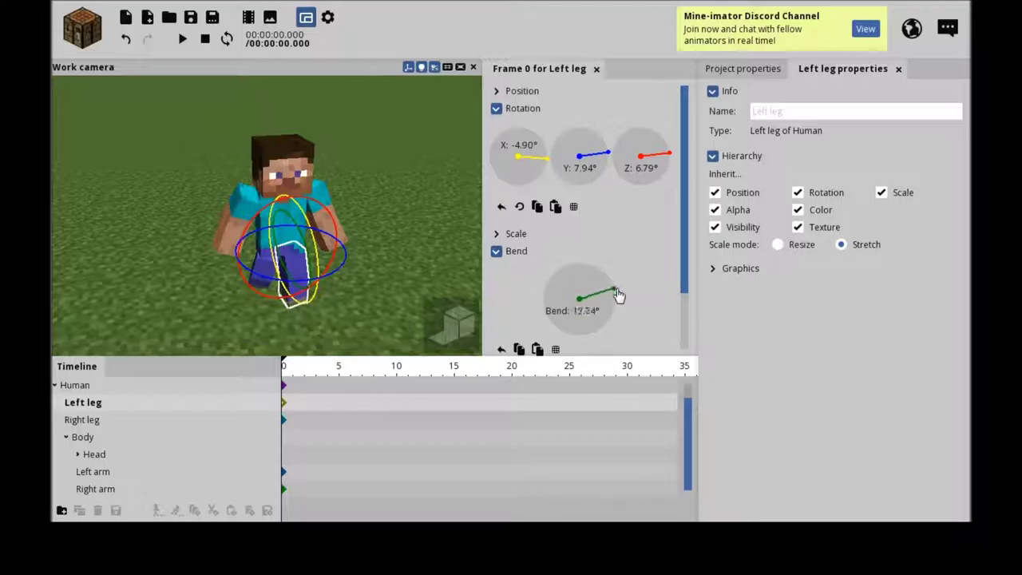
# - Rotate the body at frame 0 to about X 12.88°, Y -16.31°, Z -3.90°
pyautogui.click(287, 240)
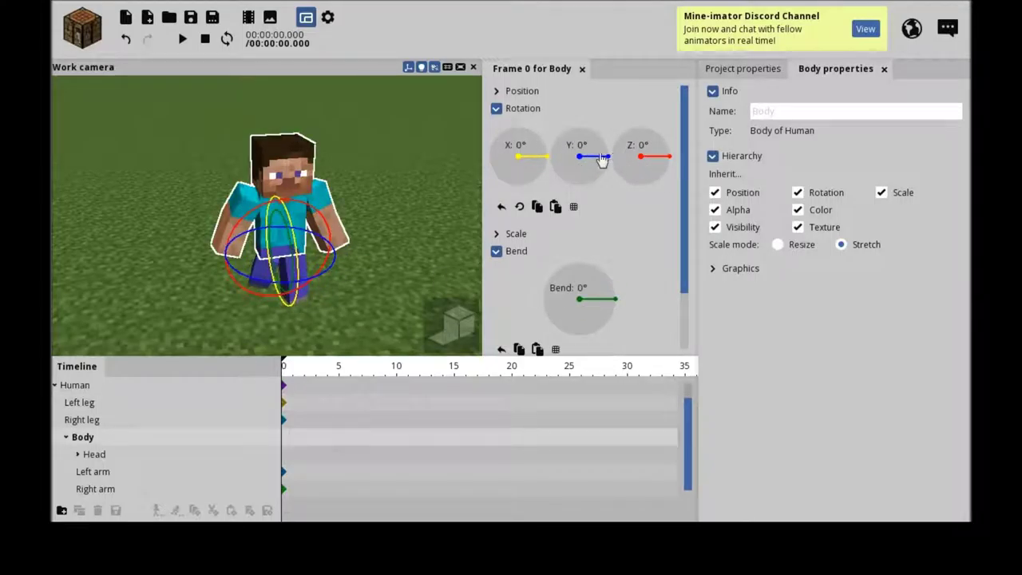
pyautogui.moveTo(602, 161); pyautogui.dragTo(606, 167)
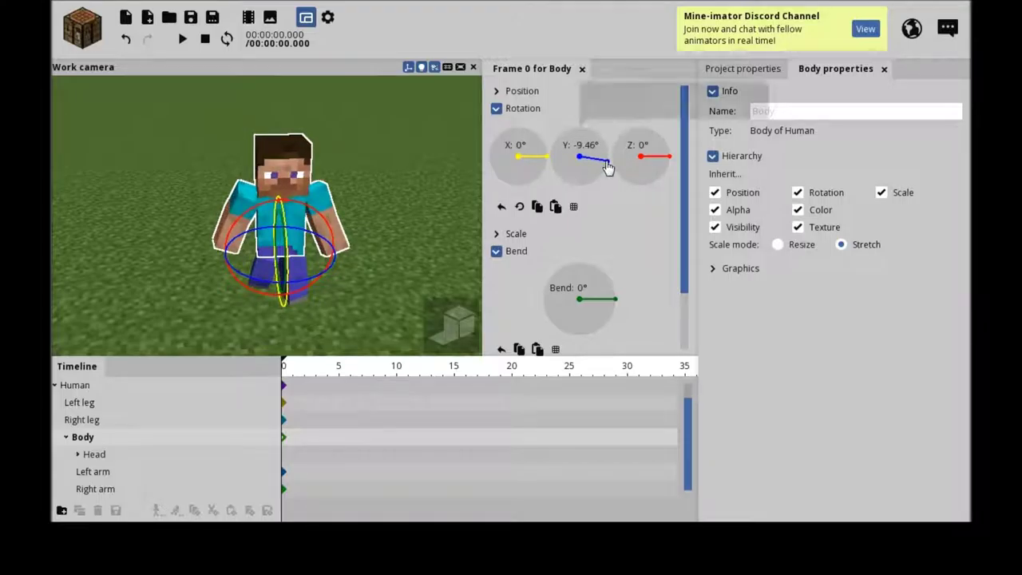
pyautogui.moveTo(669, 156); pyautogui.dragTo(675, 163)
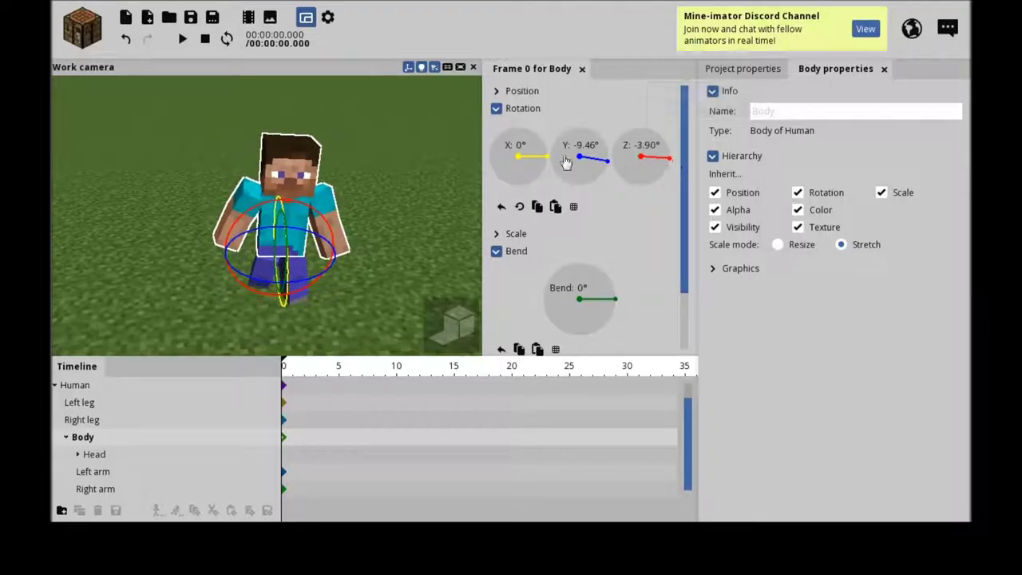
pyautogui.moveTo(548, 156); pyautogui.dragTo(641, 181)
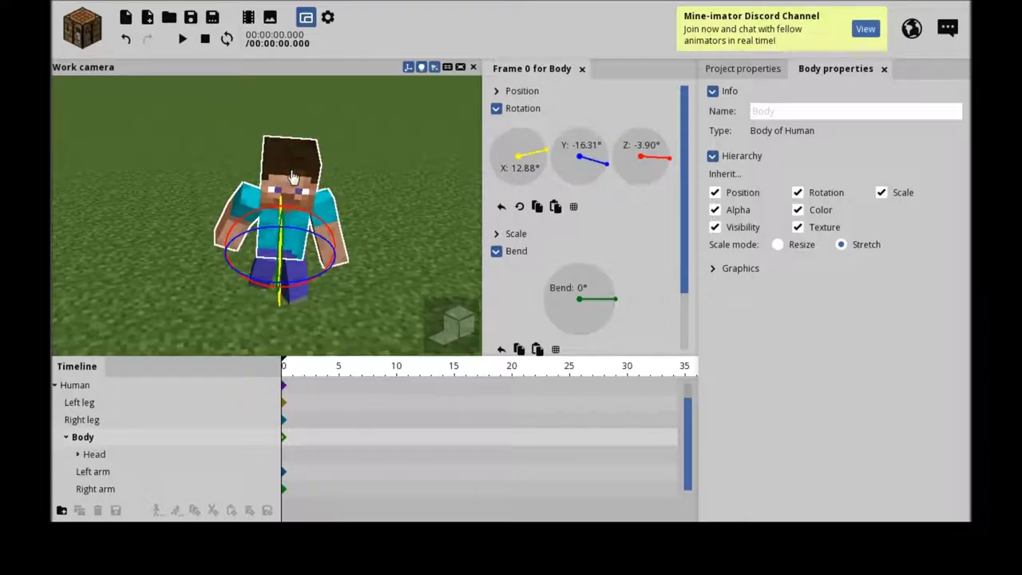
# - Rotate the head to about Y -1.68° and Z 7.70°, adjust its tilt around X, and deselect it
pyautogui.click(292, 176)
pyautogui.moveTo(554, 162); pyautogui.dragTo(552, 160)
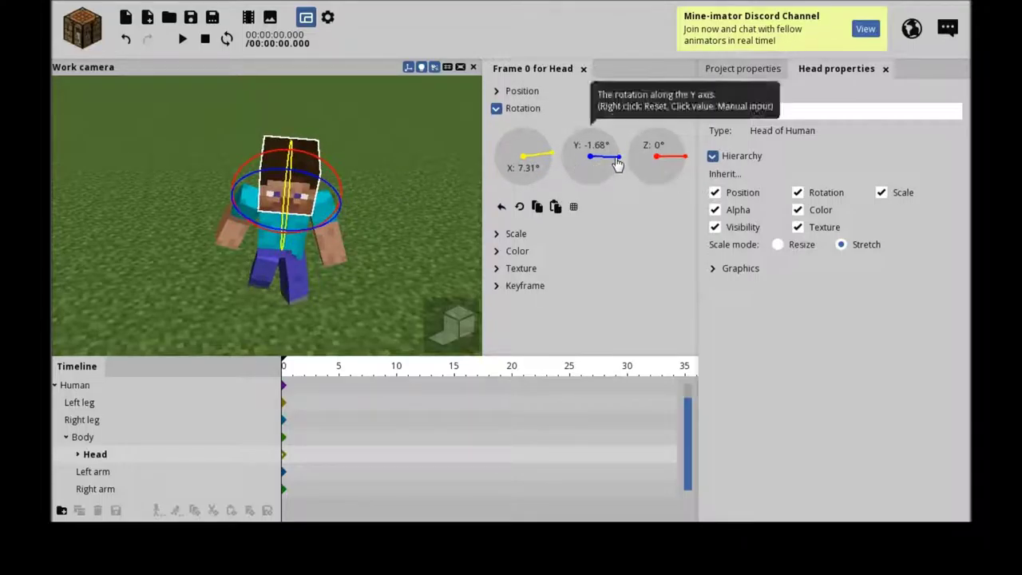
pyautogui.moveTo(685, 159); pyautogui.dragTo(685, 159)
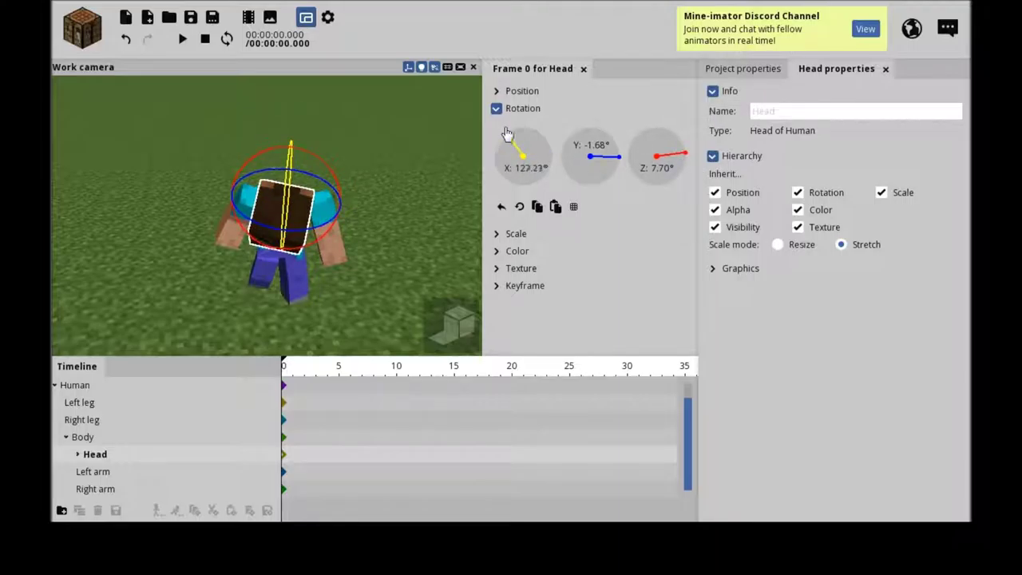
pyautogui.moveTo(506, 133); pyautogui.dragTo(576, 170)
pyautogui.click(375, 111)
# - Set the left leg's X rotation to about -27.35° at frame 0
pyautogui.moveTo(485, 160); pyautogui.dragTo(512, 212, button='right')
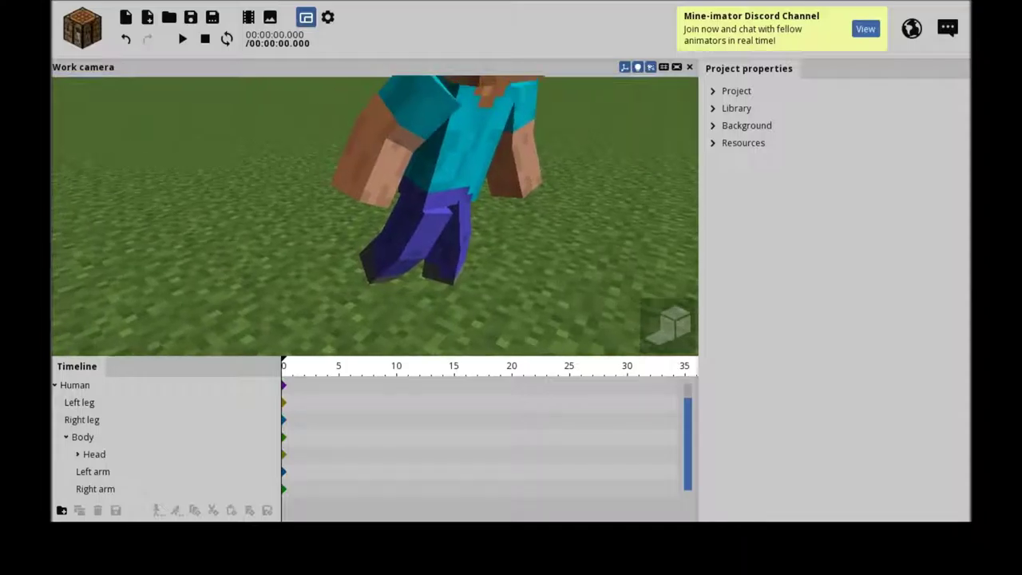
pyautogui.click(463, 248)
pyautogui.click(352, 236)
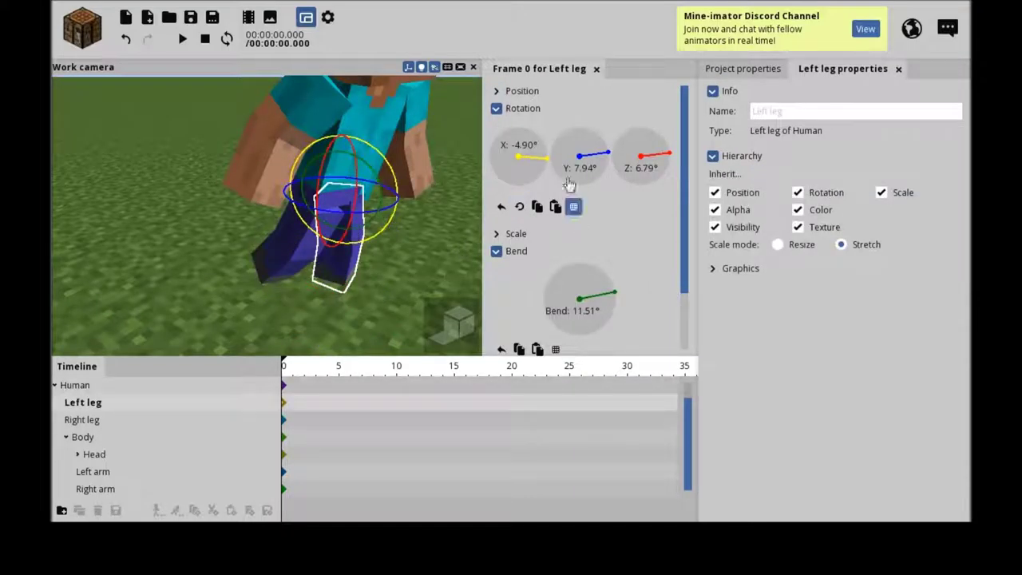
pyautogui.moveTo(537, 164); pyautogui.dragTo(562, 184)
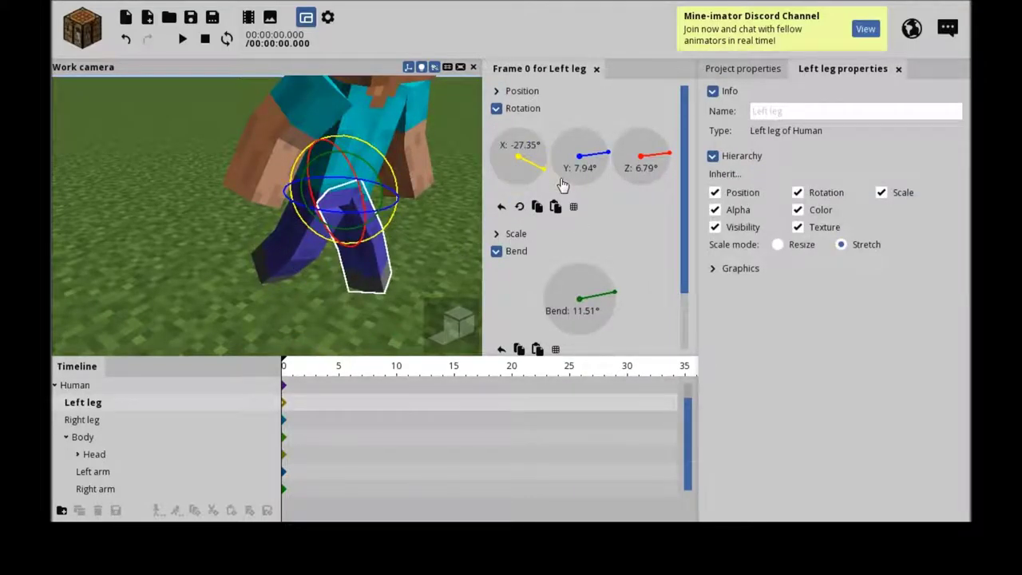
# - Deselect the left leg, frame the whole character from the front, and add a camera at that view
pyautogui.click(467, 137)
pyautogui.scroll(-5, 468, 137)
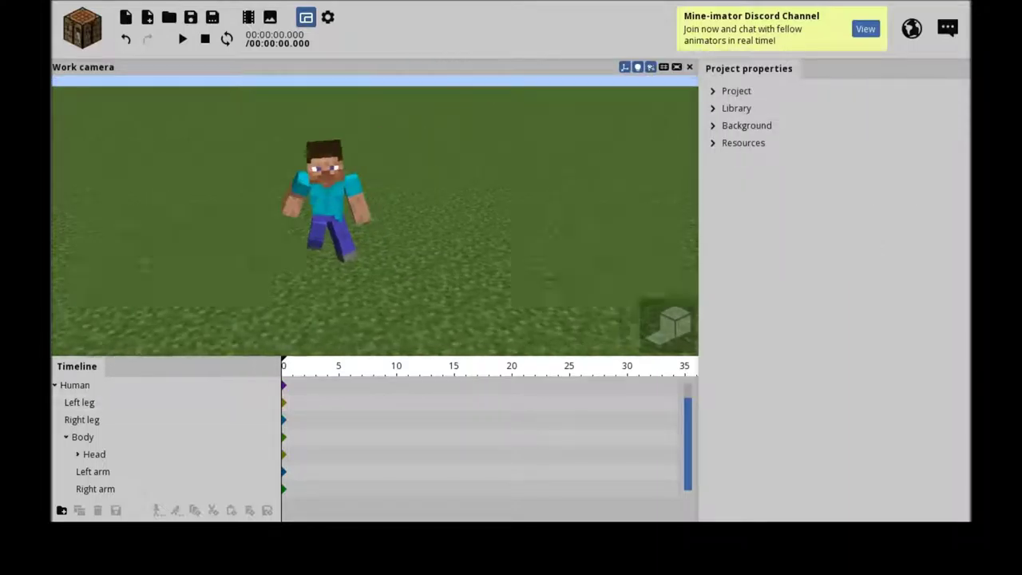
pyautogui.moveTo(468, 137)
pyautogui.mouseDown(button='right')
pyautogui.moveTo(431, 131)
pyautogui.moveTo(468, 135)
pyautogui.mouseUp(button='right')
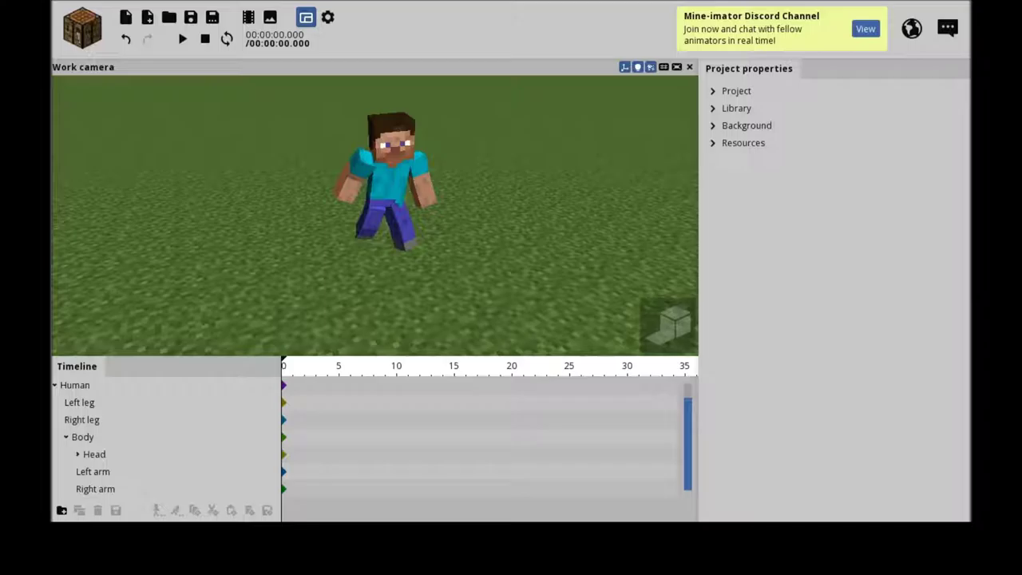
pyautogui.click(82, 27)
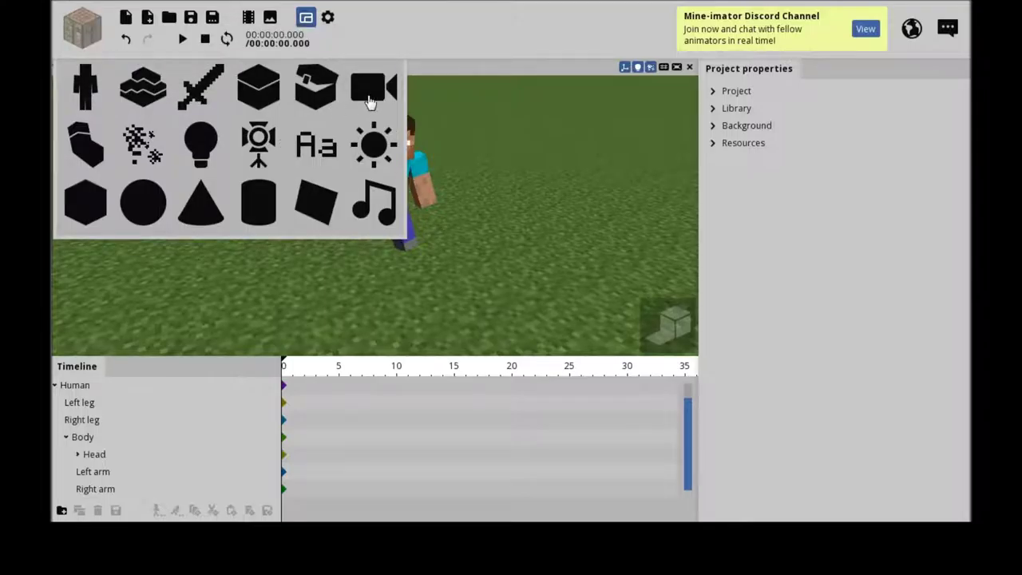
pyautogui.click(369, 96)
pyautogui.click(547, 160)
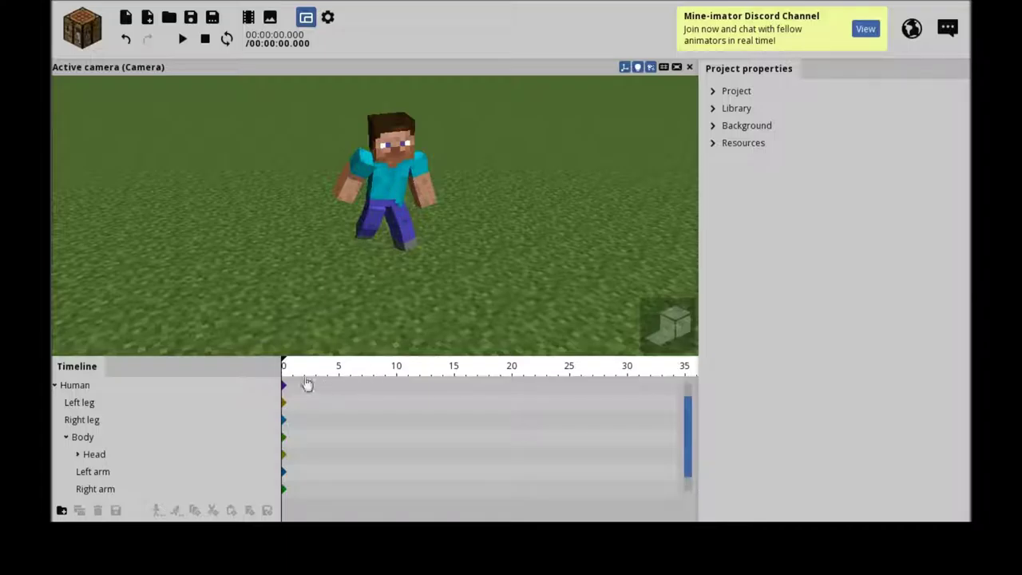
# - At frame 15, move the whole Human character forward along Z to about 112.40
pyautogui.click(284, 388)
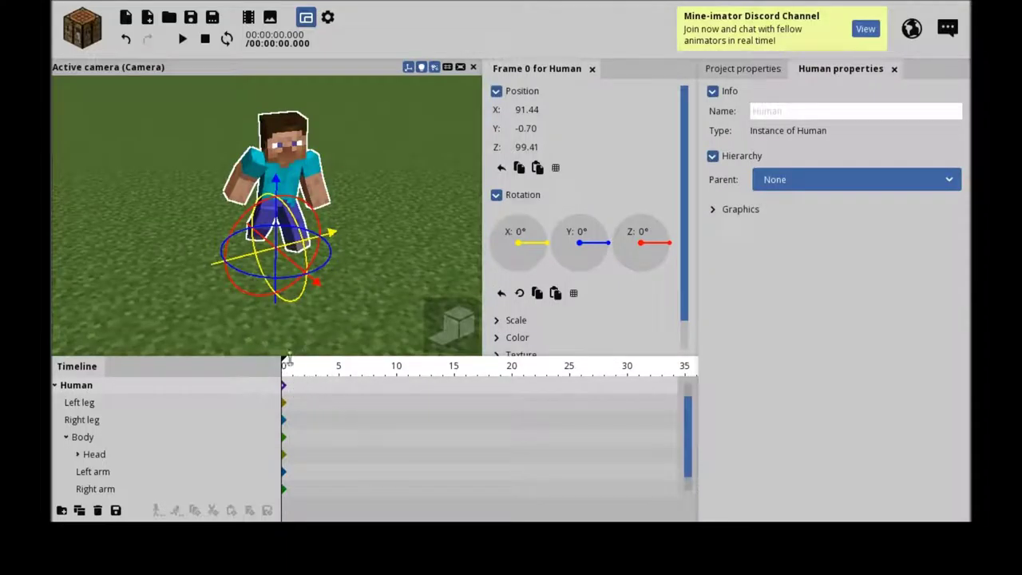
pyautogui.click(455, 391)
pyautogui.click(406, 170)
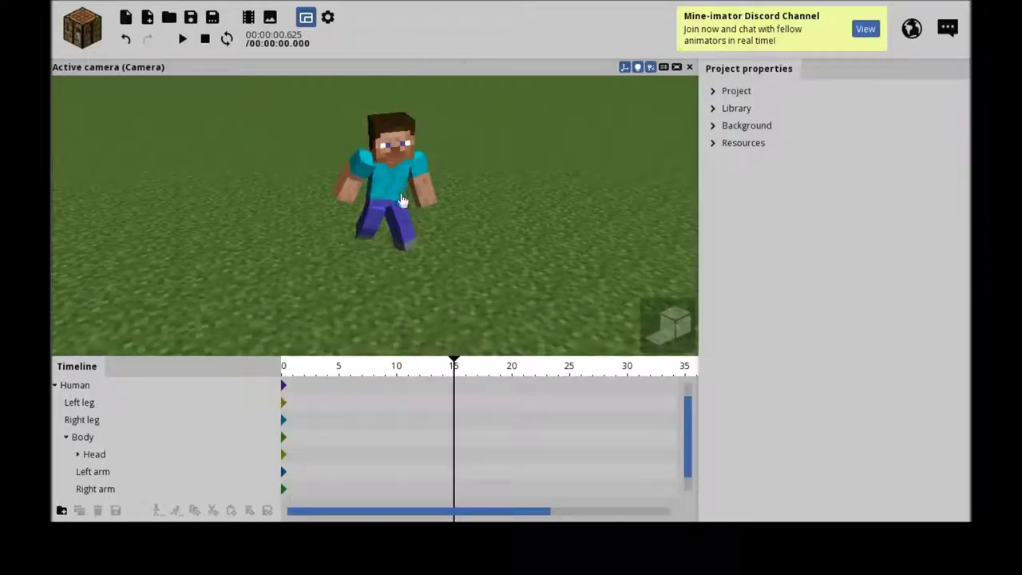
pyautogui.click(388, 197)
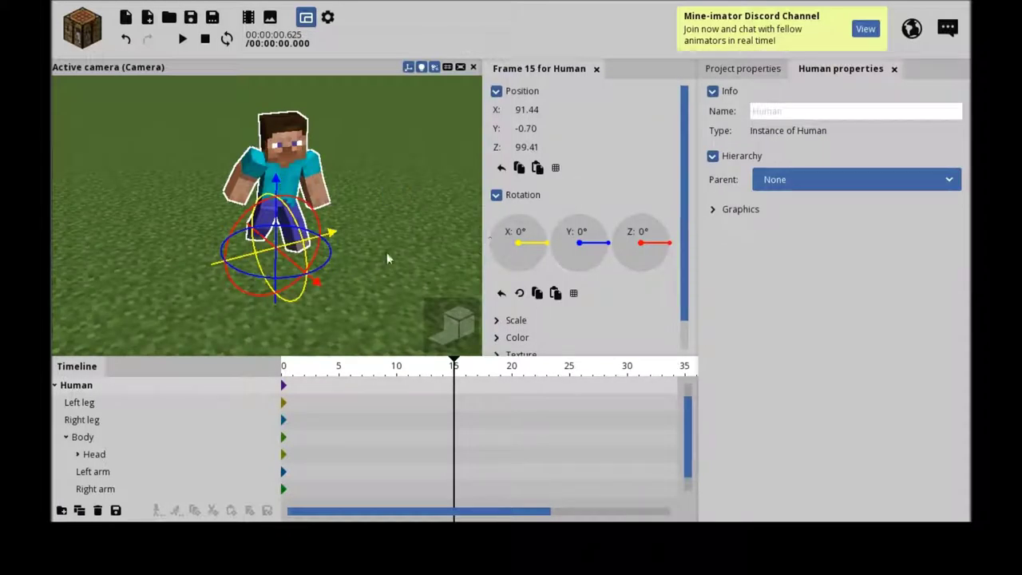
pyautogui.moveTo(293, 267); pyautogui.dragTo(327, 277)
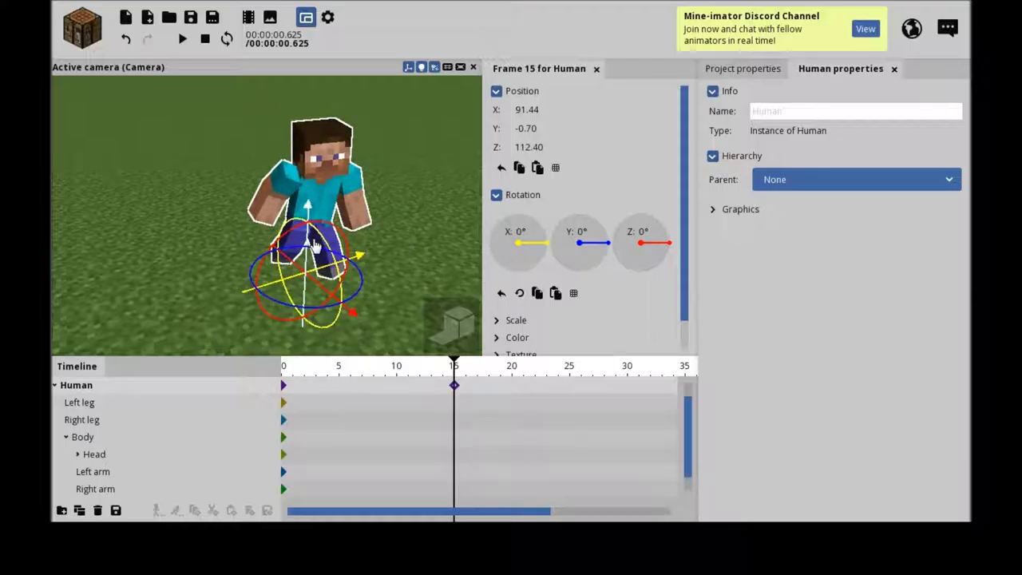
# - Reverse the stride at frame 15 by rotating the left leg to about X 24.68° and the right leg to about X -14.25°
pyautogui.click(318, 246)
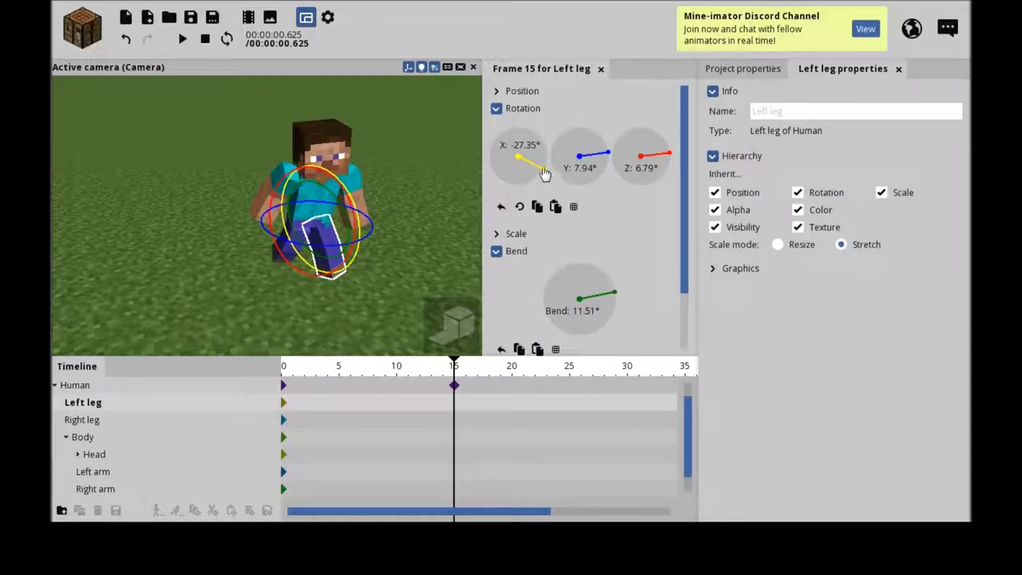
pyautogui.moveTo(543, 173); pyautogui.dragTo(548, 151)
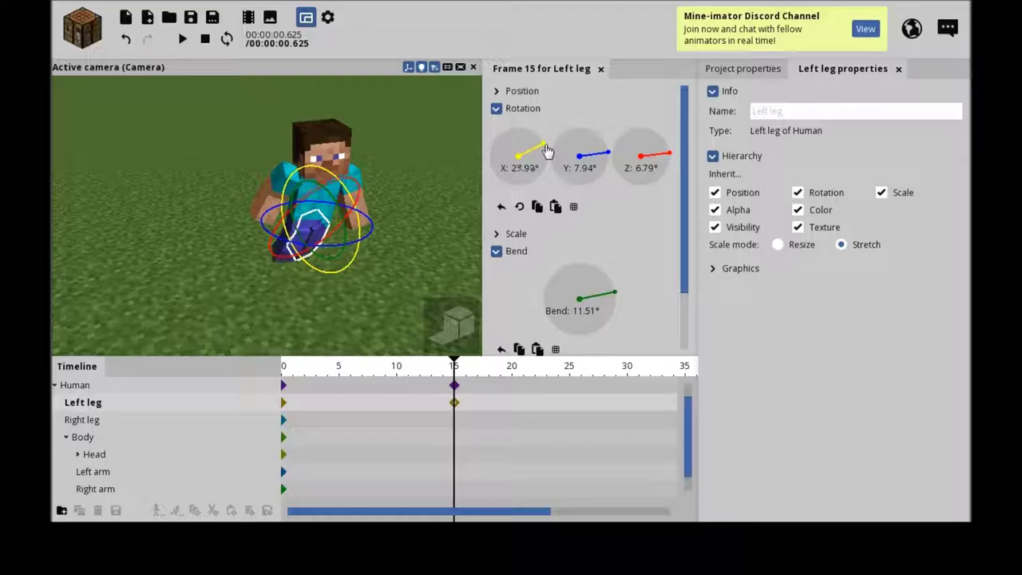
pyautogui.click(279, 255)
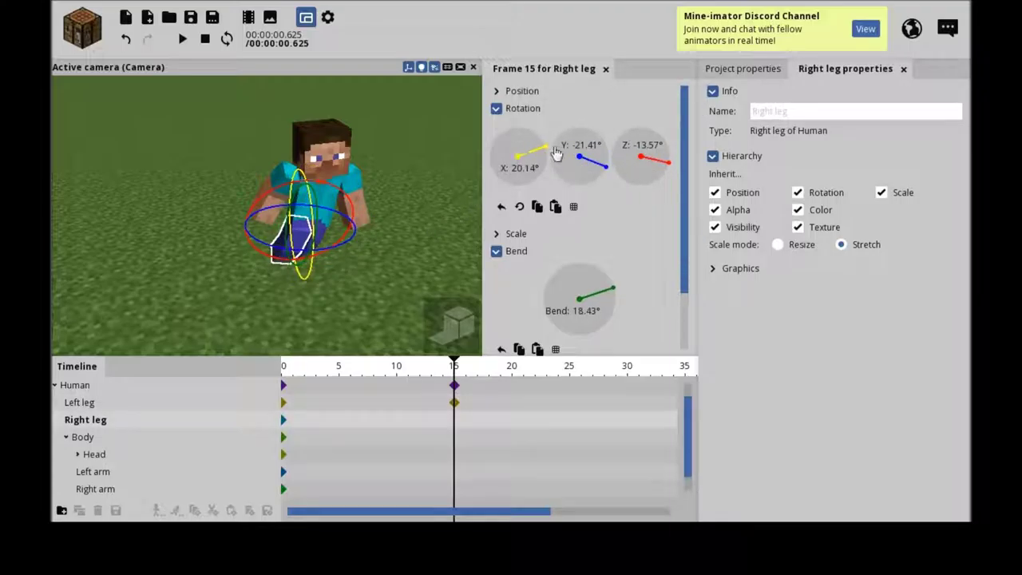
pyautogui.moveTo(556, 154); pyautogui.dragTo(565, 175)
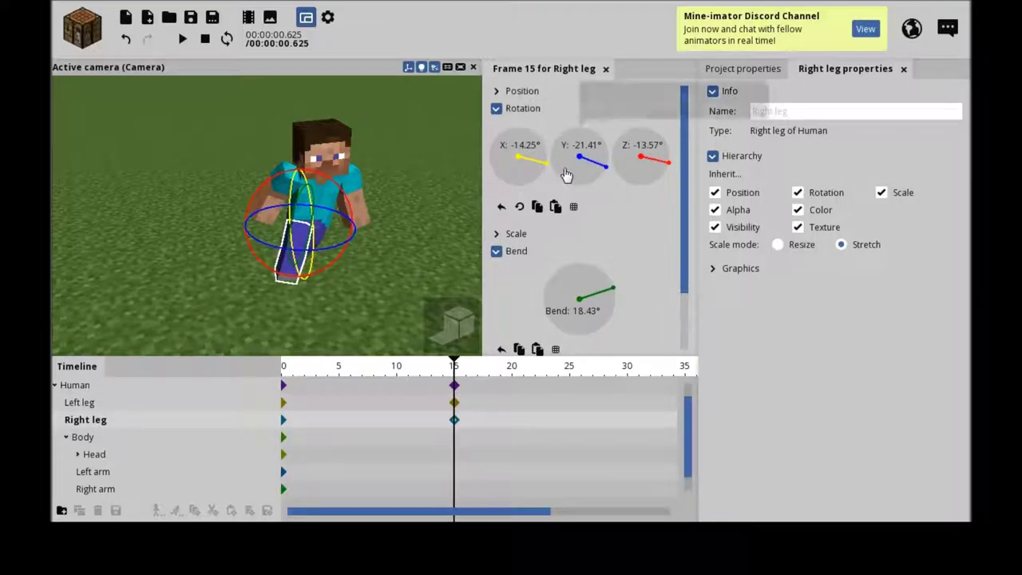
# - At frame 15, swing the left arm around X opposite to its first pose and rotate the right arm to about X -34.88°
pyautogui.click(357, 190)
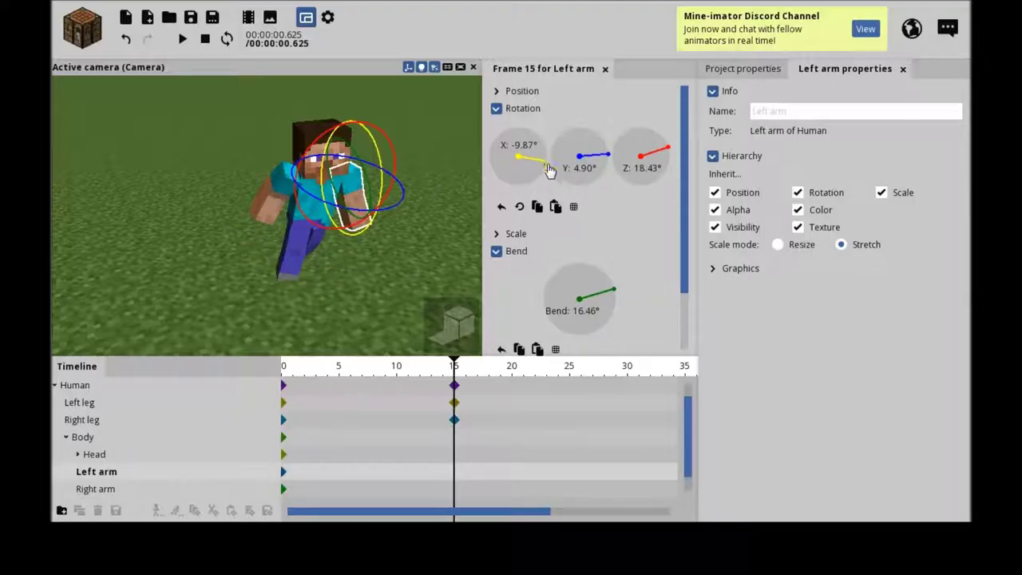
pyautogui.moveTo(549, 170); pyautogui.dragTo(548, 155)
pyautogui.click(263, 202)
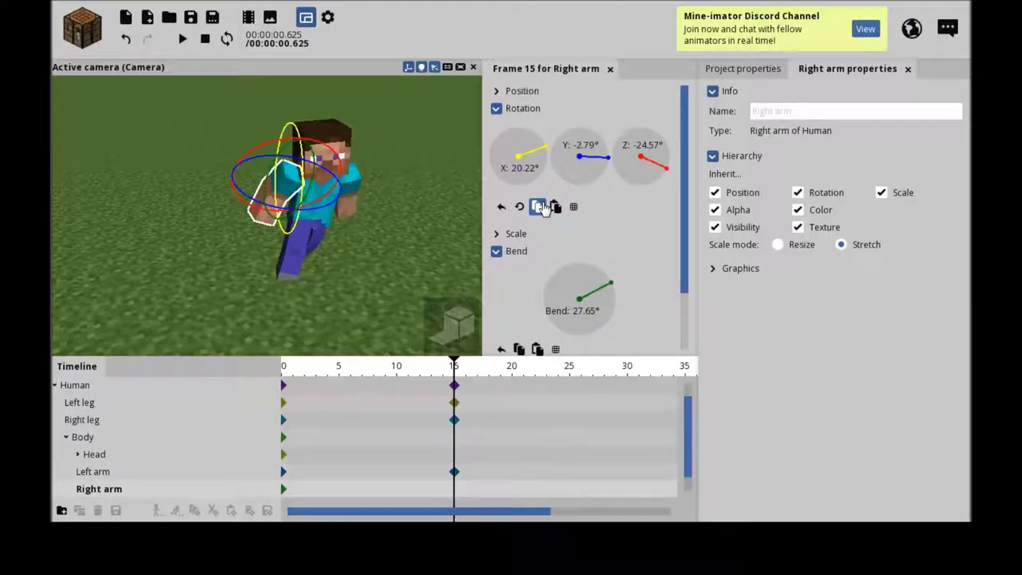
pyautogui.moveTo(539, 157); pyautogui.dragTo(544, 181)
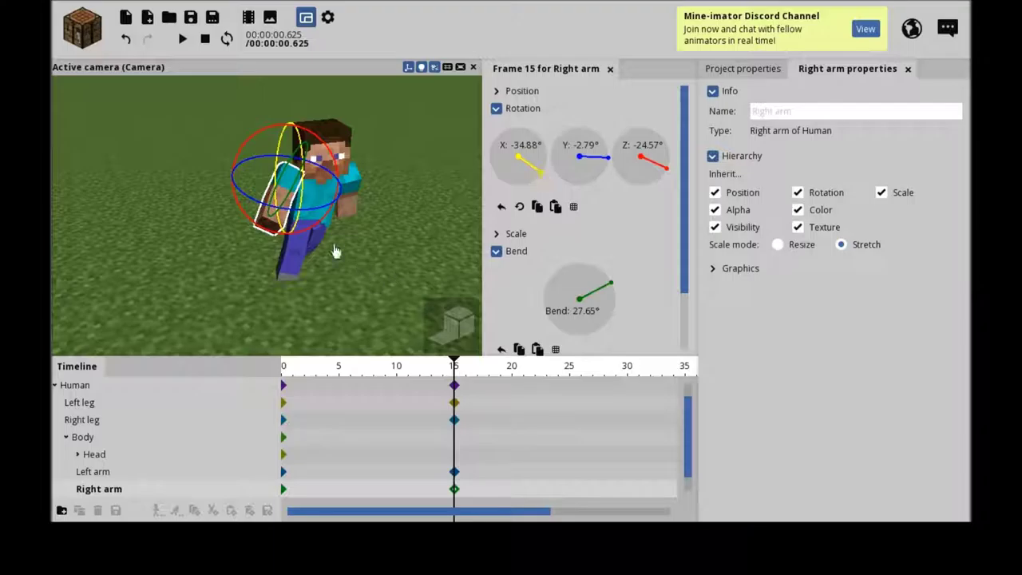
# - Adjust the left leg at frame 15 to about Z 19.44° and X 5.44°, and deselect it
pyautogui.click(320, 245)
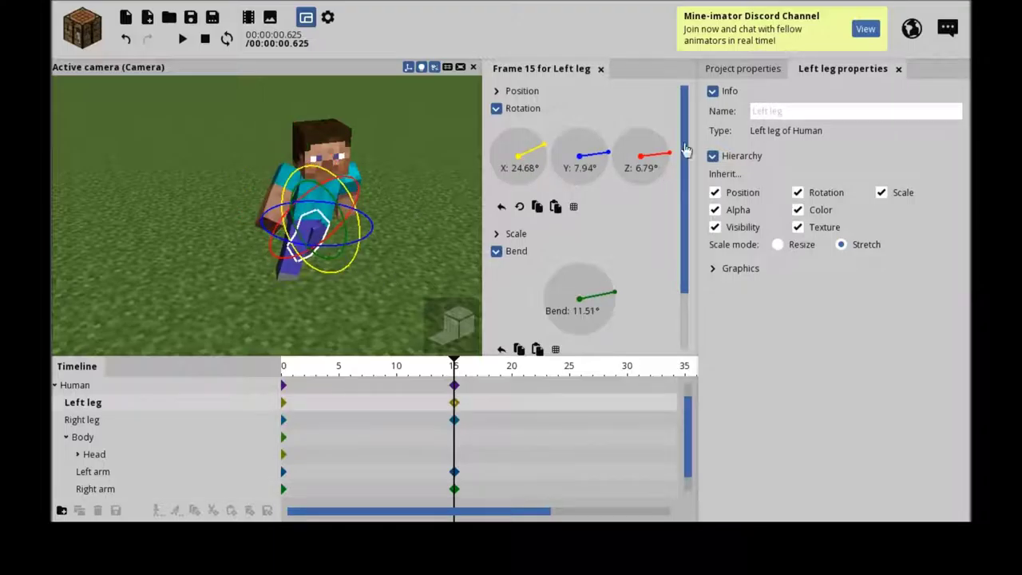
pyautogui.moveTo(669, 152)
pyautogui.mouseDown()
pyautogui.moveTo(664, 141)
pyautogui.moveTo(667, 154)
pyautogui.mouseUp()
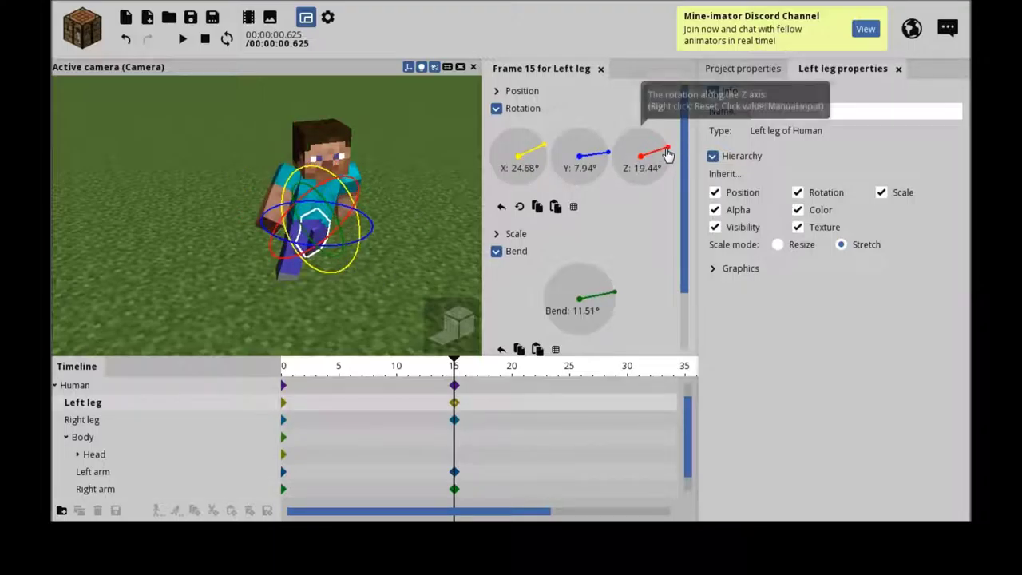
pyautogui.moveTo(540, 154)
pyautogui.mouseDown()
pyautogui.moveTo(549, 173)
pyautogui.moveTo(541, 164)
pyautogui.moveTo(551, 160)
pyautogui.mouseUp()
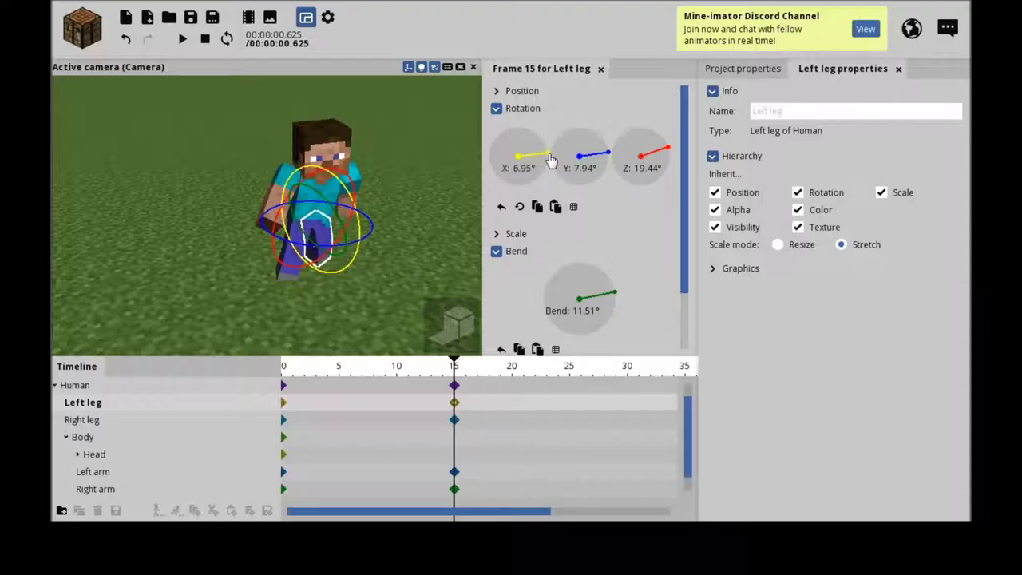
pyautogui.click(452, 278)
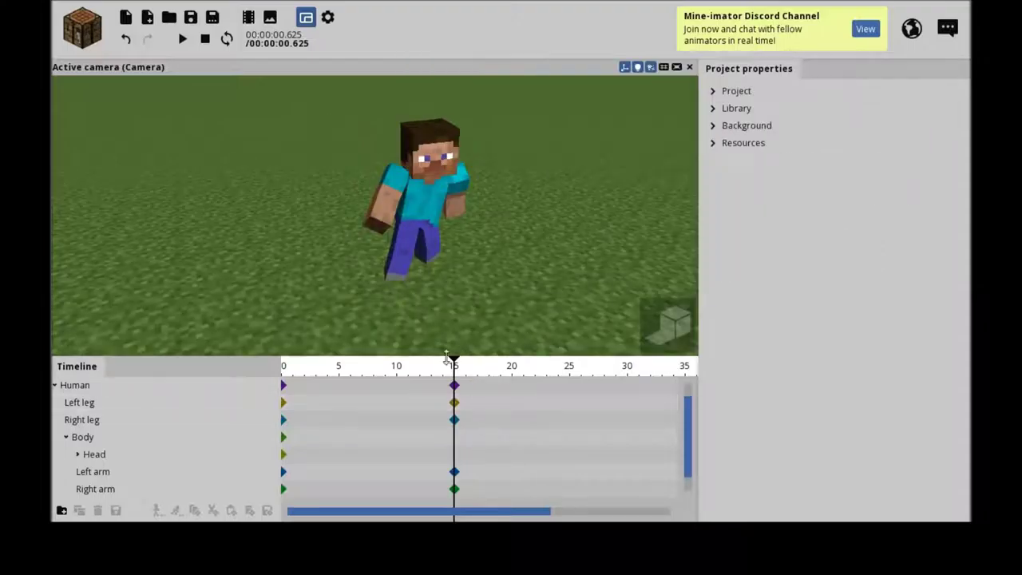
# - Play the animation from frame 0 to check the walking motion, and return to frame 15
pyautogui.moveTo(453, 372); pyautogui.dragTo(264, 376)
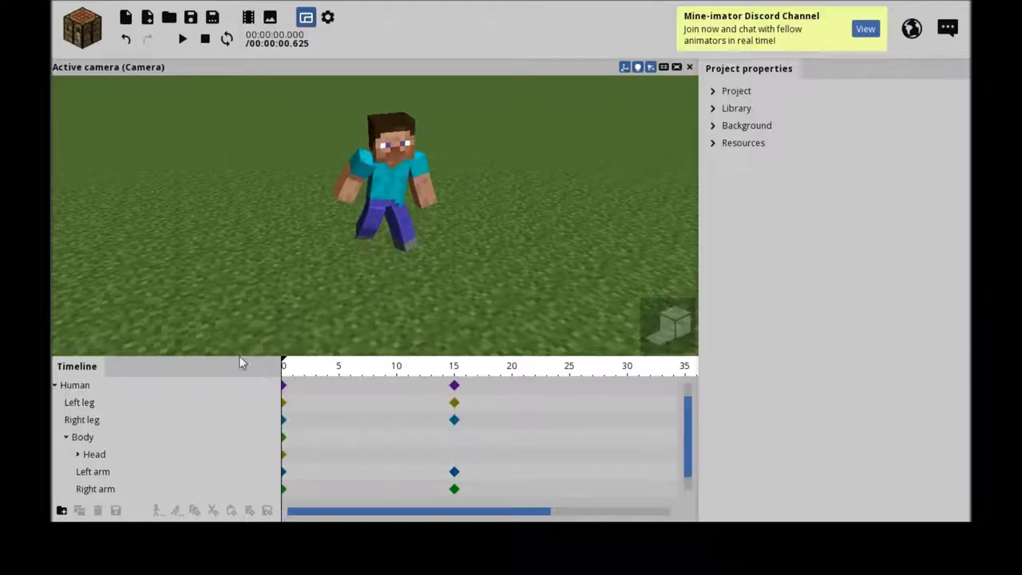
pyautogui.click(182, 38)
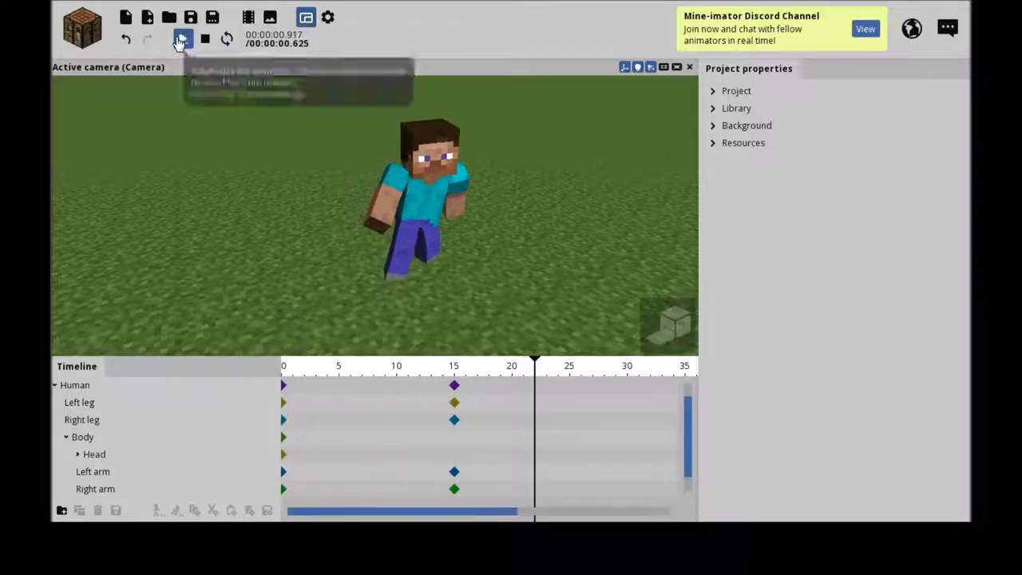
pyautogui.moveTo(513, 388); pyautogui.dragTo(199, 426)
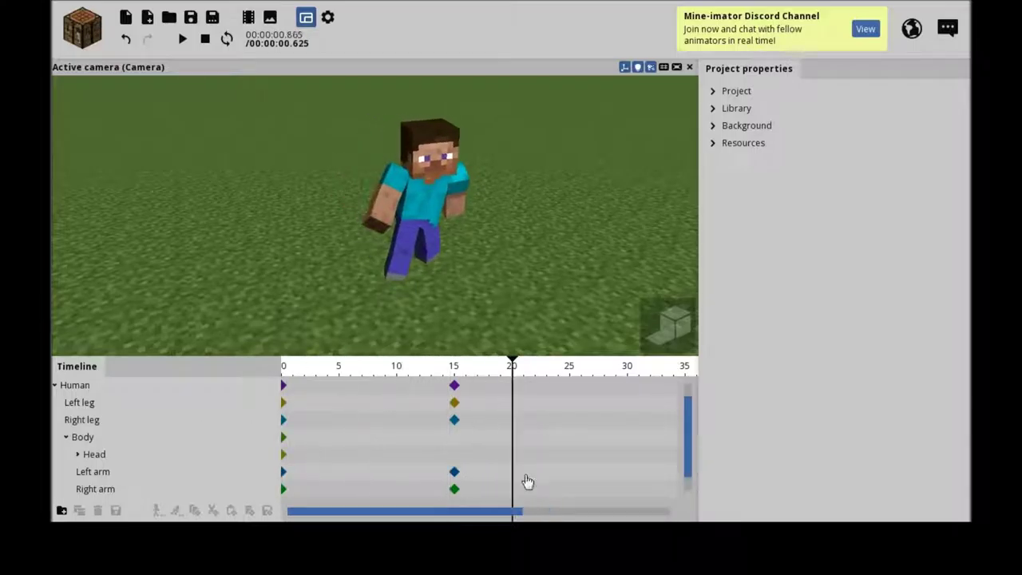
pyautogui.press('space')
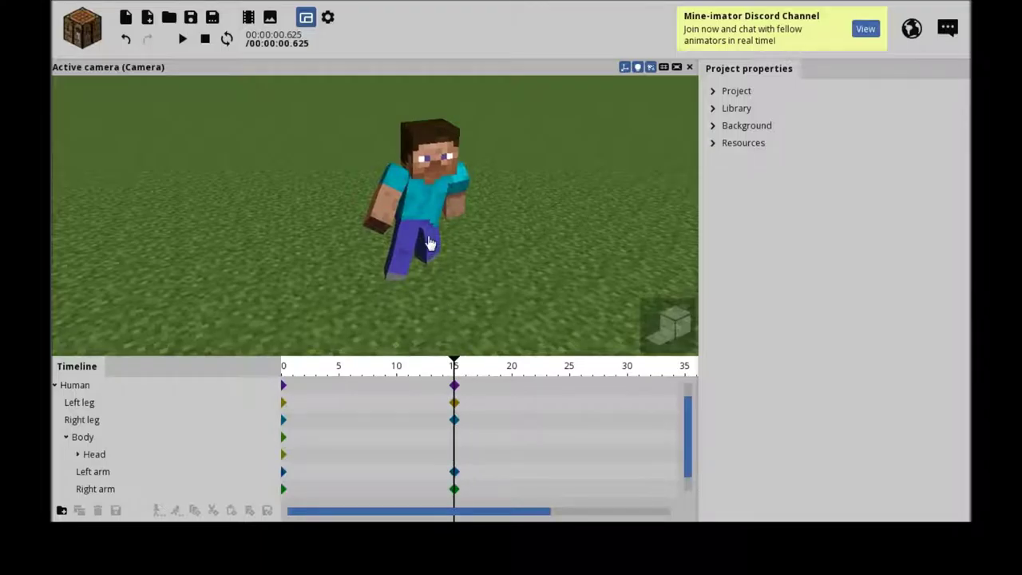
# - Rotate the left leg at frame 15 to about X -30.02° and Z 12.09°
pyautogui.click(428, 243)
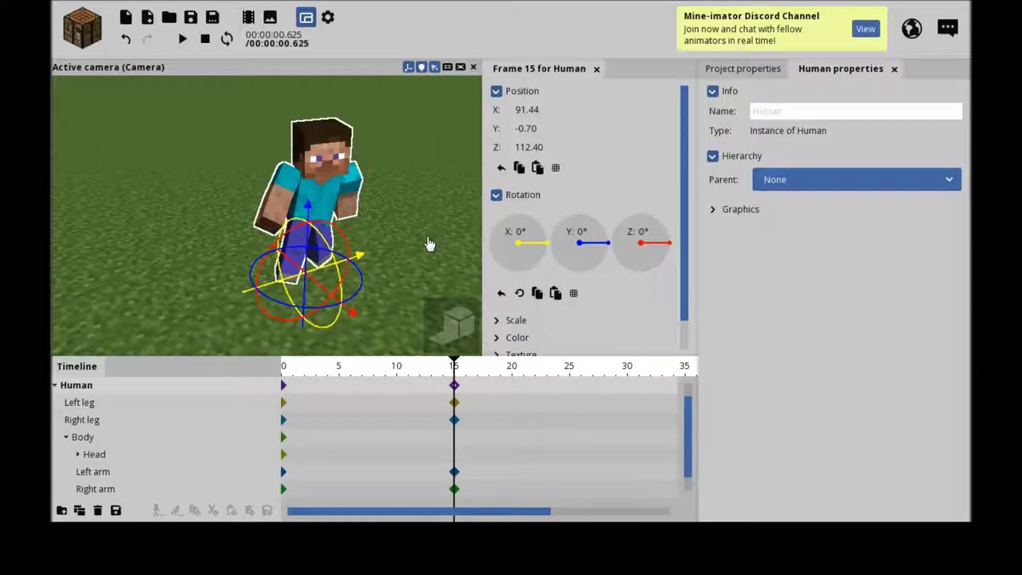
pyautogui.click(332, 237)
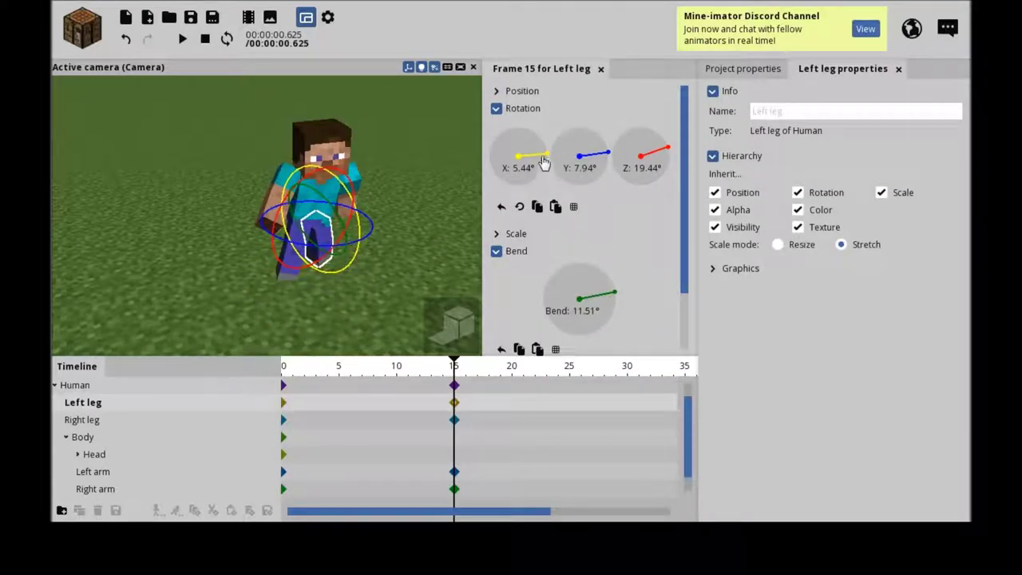
pyautogui.moveTo(543, 163)
pyautogui.mouseDown()
pyautogui.moveTo(533, 185)
pyautogui.moveTo(548, 189)
pyautogui.moveTo(546, 177)
pyautogui.mouseUp()
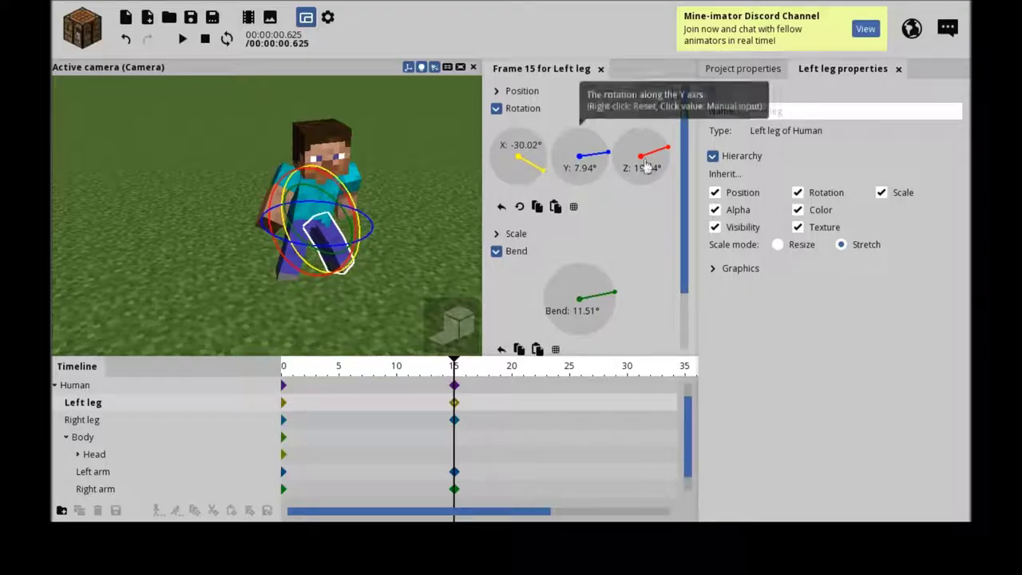
pyautogui.moveTo(646, 166); pyautogui.dragTo(660, 161)
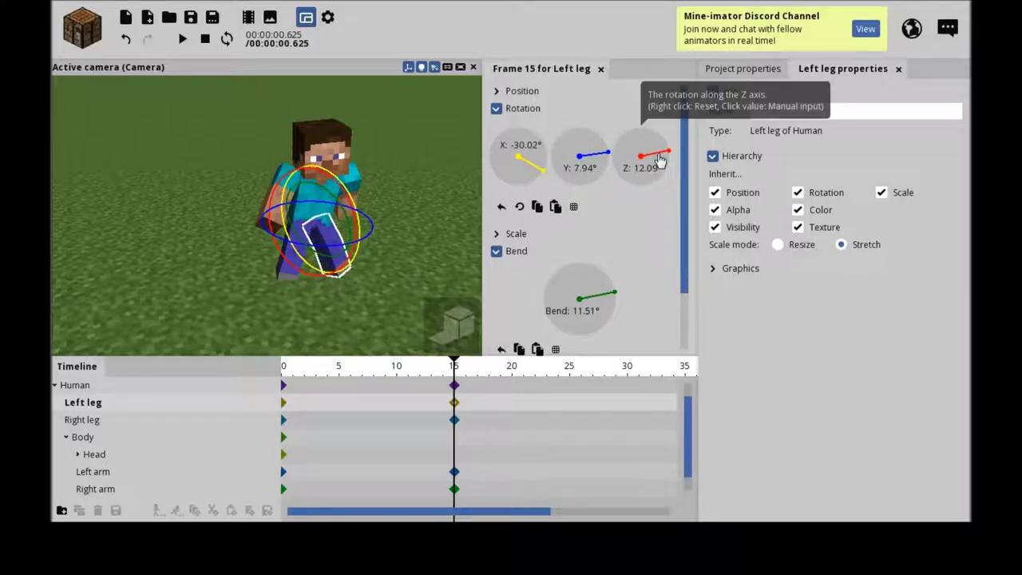
# - Set the body's bend to about 3.58° and its X rotation to about 4.16° at frame 15
pyautogui.press('w')
pyautogui.moveTo(417, 221); pyautogui.dragTo(444, 225, button='right')
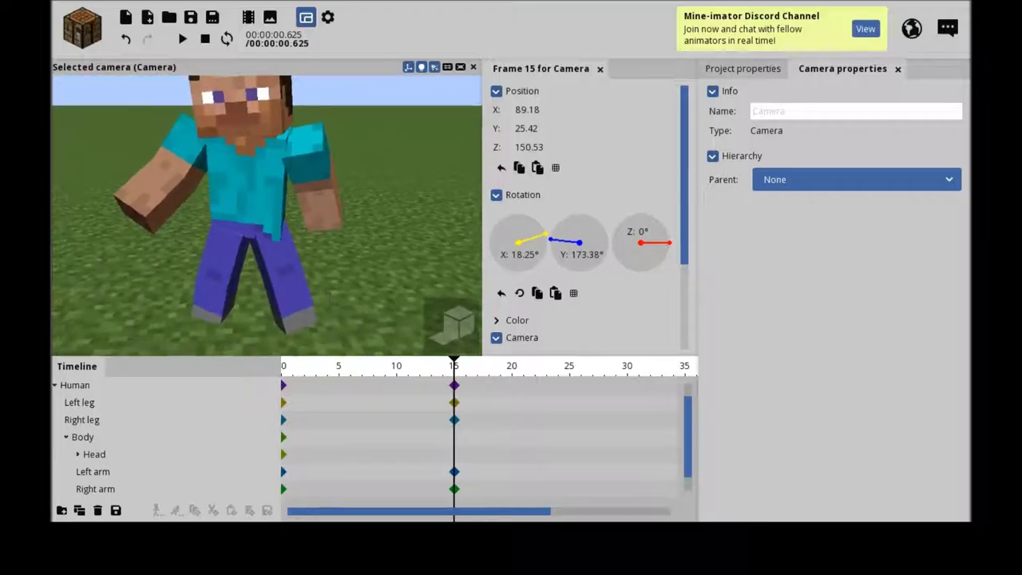
pyautogui.click(270, 195)
pyautogui.moveTo(621, 314); pyautogui.dragTo(614, 301)
pyautogui.moveTo(542, 149); pyautogui.dragTo(561, 160)
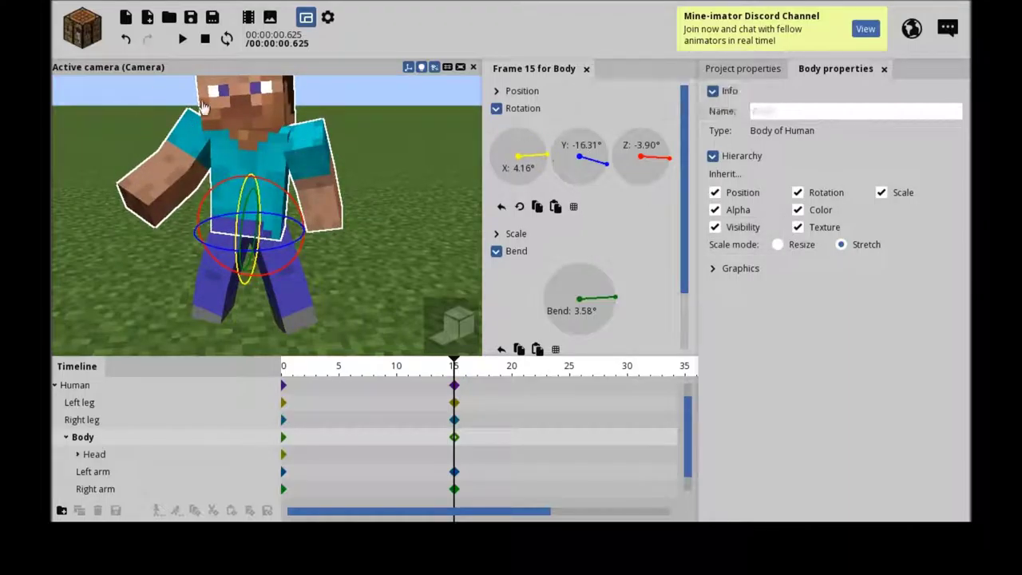
# - Slightly adjust the head's X rotation at frame 15 and deselect it
pyautogui.click(244, 100)
pyautogui.moveTo(549, 162); pyautogui.dragTo(550, 160)
pyautogui.click(394, 157)
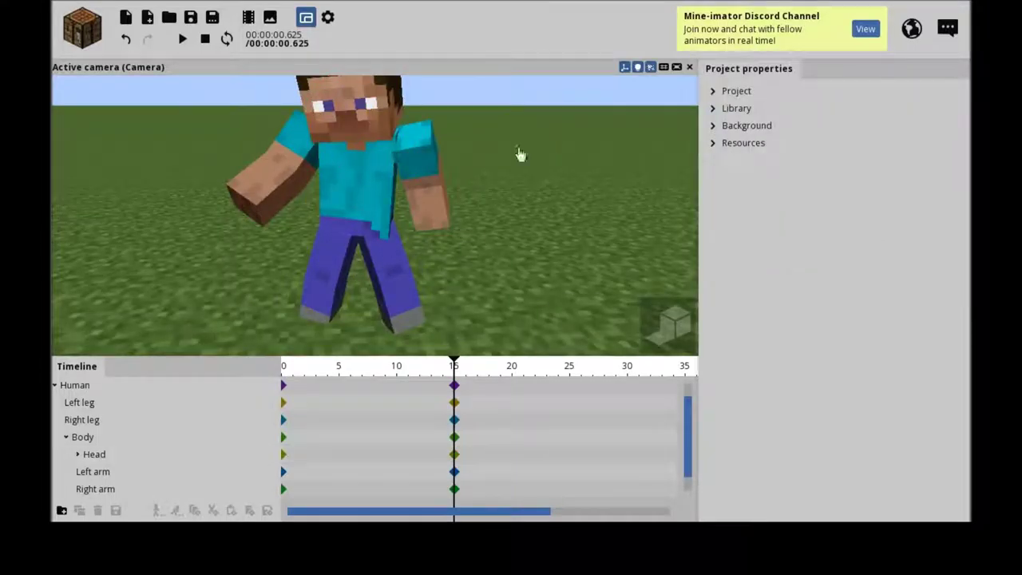
# - Set the left leg's X rotation to about 2.79° at frame 15
pyautogui.press('s')
pyautogui.moveTo(520, 154); pyautogui.dragTo(513, 142, button='right')
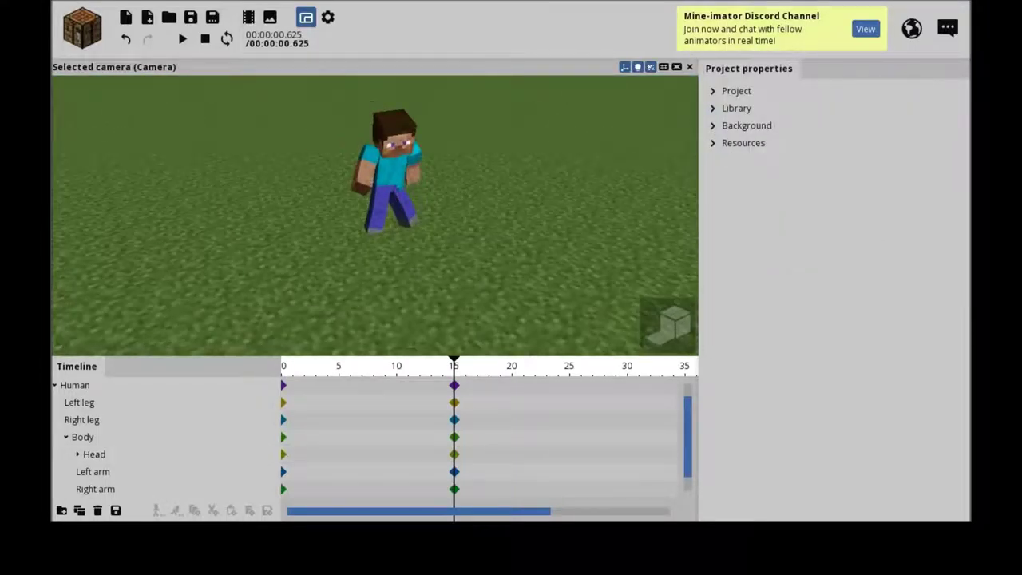
pyautogui.press('w')
pyautogui.click(388, 231)
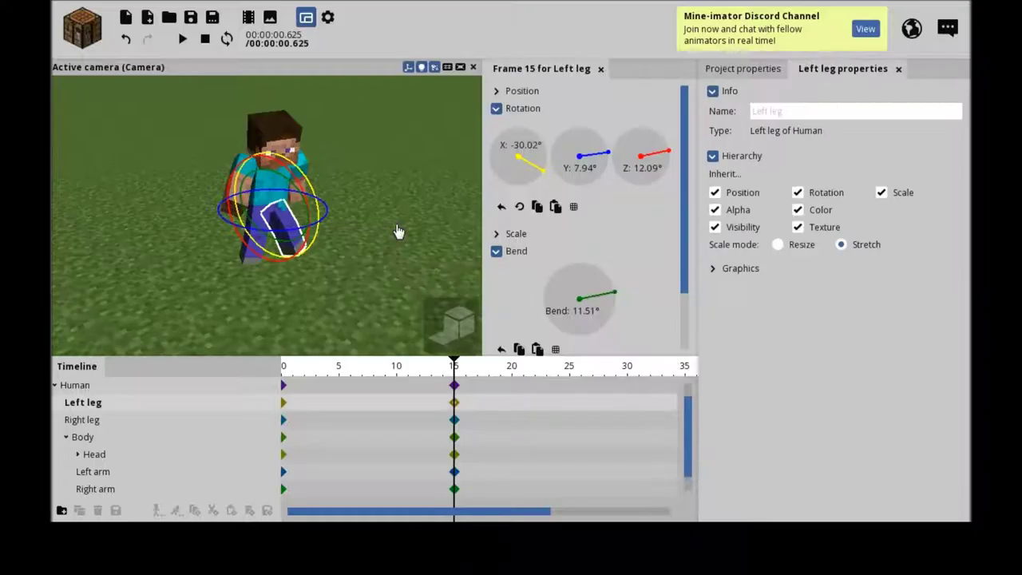
pyautogui.click(287, 221)
pyautogui.click(391, 239)
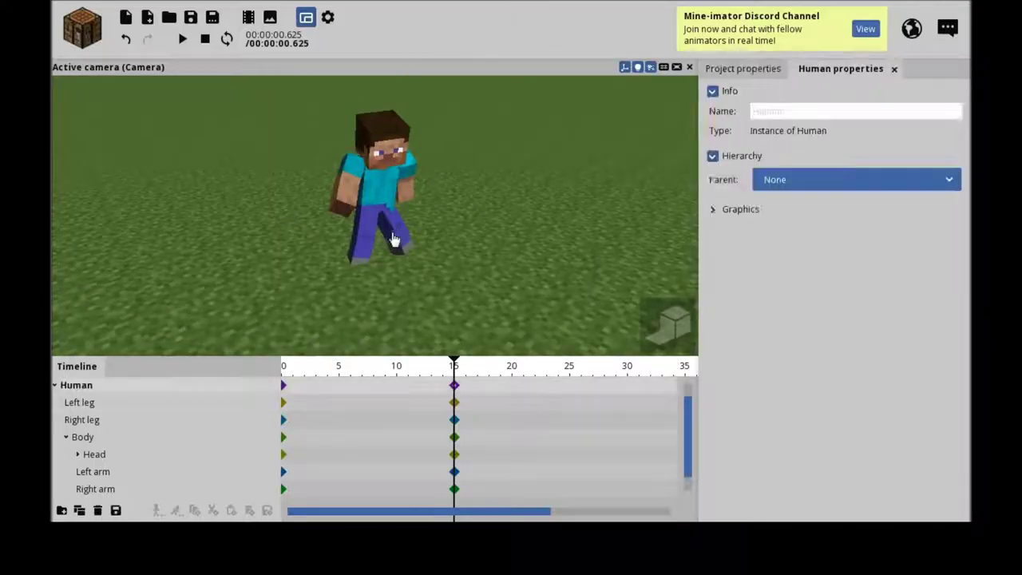
pyautogui.click(278, 228)
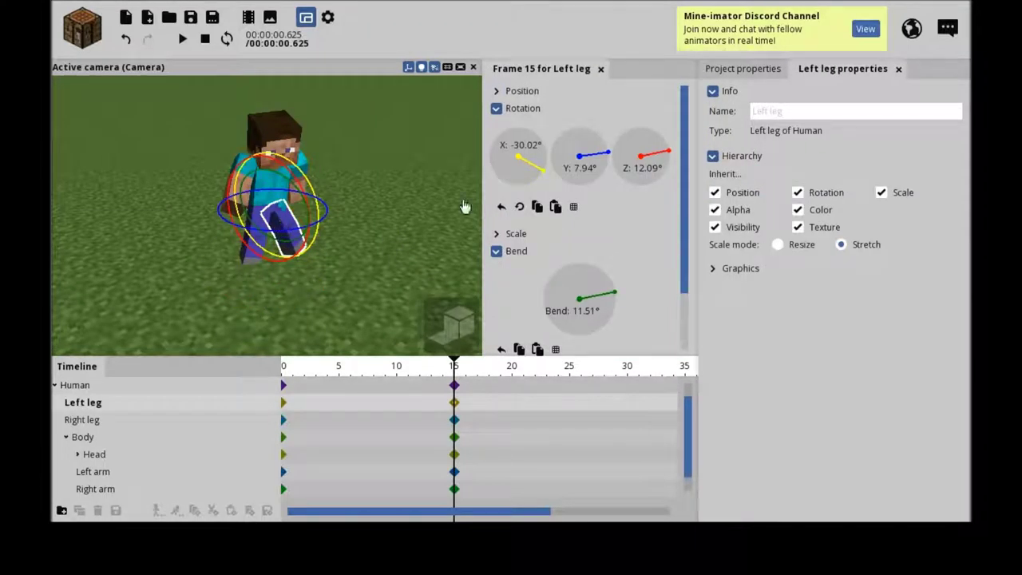
pyautogui.moveTo(546, 165); pyautogui.dragTo(551, 162)
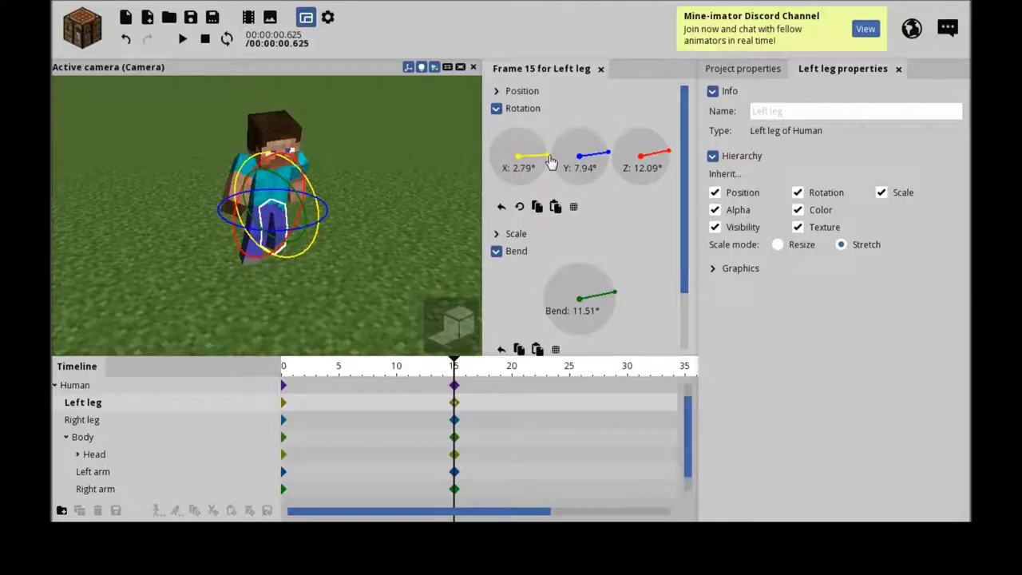
# - At frame 30, rotate the left leg to about X -32.83°, Y 19.29° and Z -3.18°, with a bend of about 13.24°
pyautogui.click(305, 276)
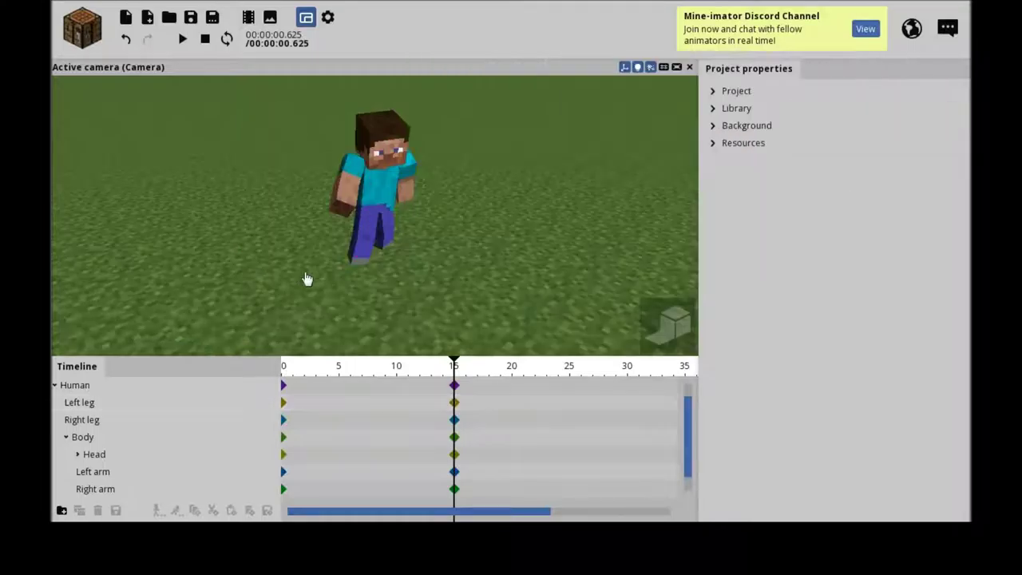
pyautogui.moveTo(457, 369); pyautogui.dragTo(632, 437)
pyautogui.click(385, 227)
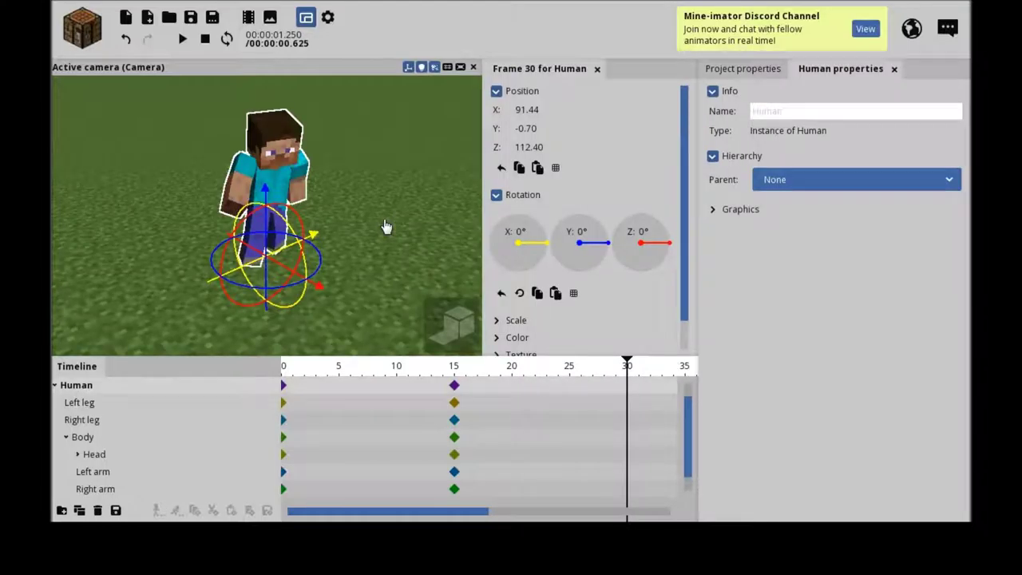
pyautogui.click(274, 233)
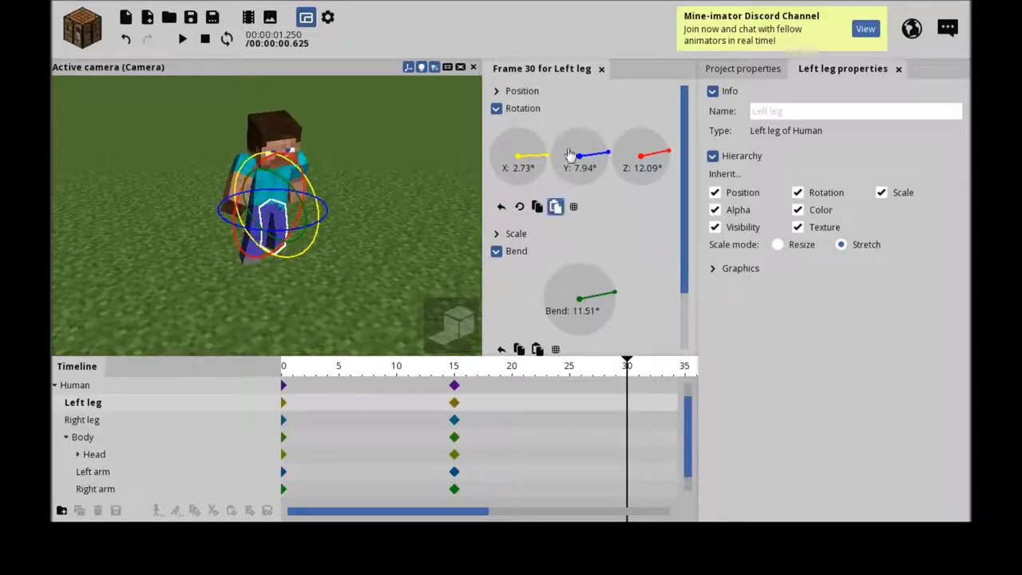
pyautogui.moveTo(544, 161); pyautogui.dragTo(565, 192)
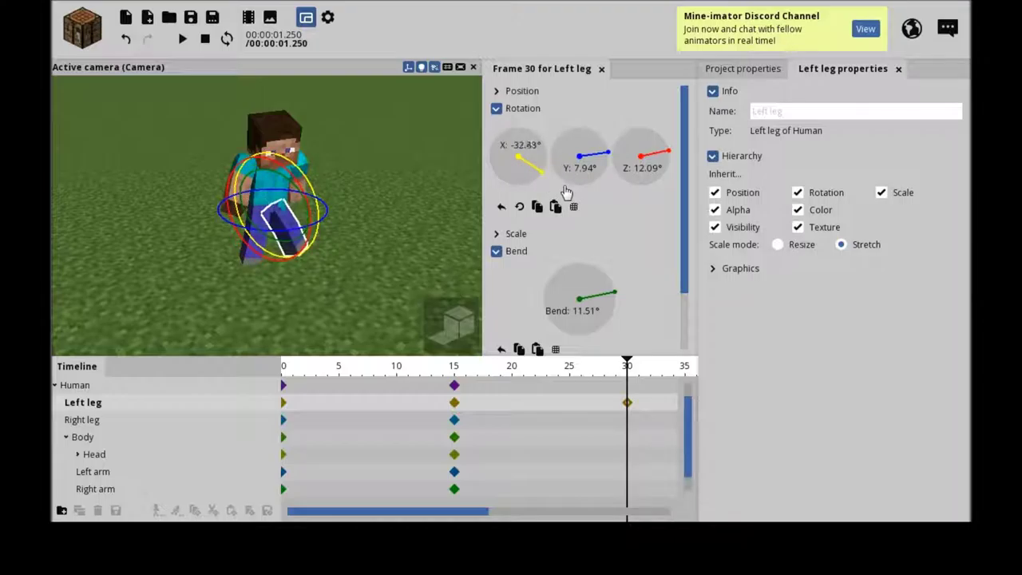
pyautogui.moveTo(673, 162); pyautogui.dragTo(660, 152)
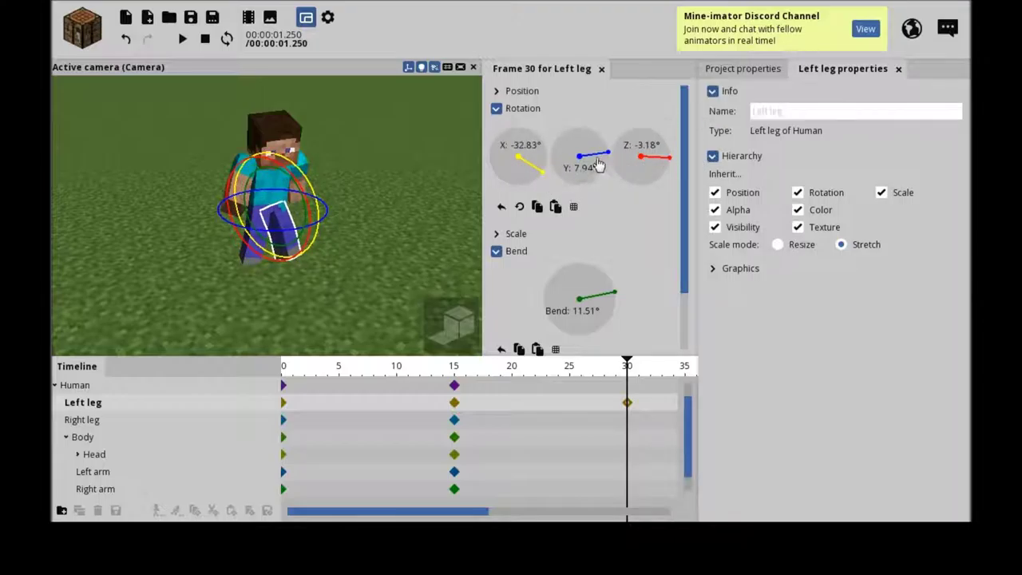
pyautogui.moveTo(604, 166); pyautogui.dragTo(609, 153)
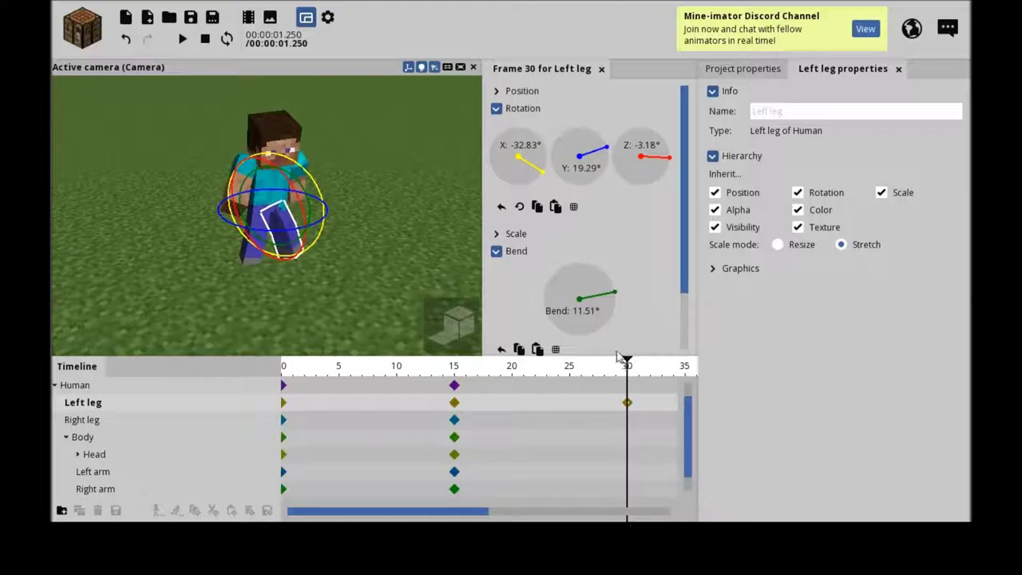
pyautogui.moveTo(619, 304); pyautogui.dragTo(619, 298)
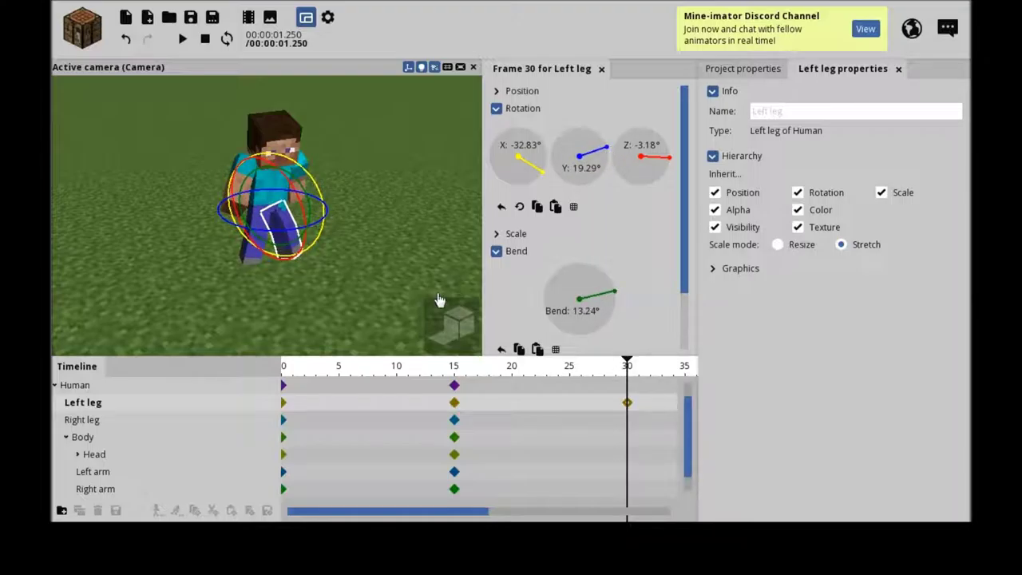
# - Rotate the right leg at frame 30 to about X 11.31°, Y -11.04° and Z -16.86°, with a bend of about 22.25°
pyautogui.click(248, 262)
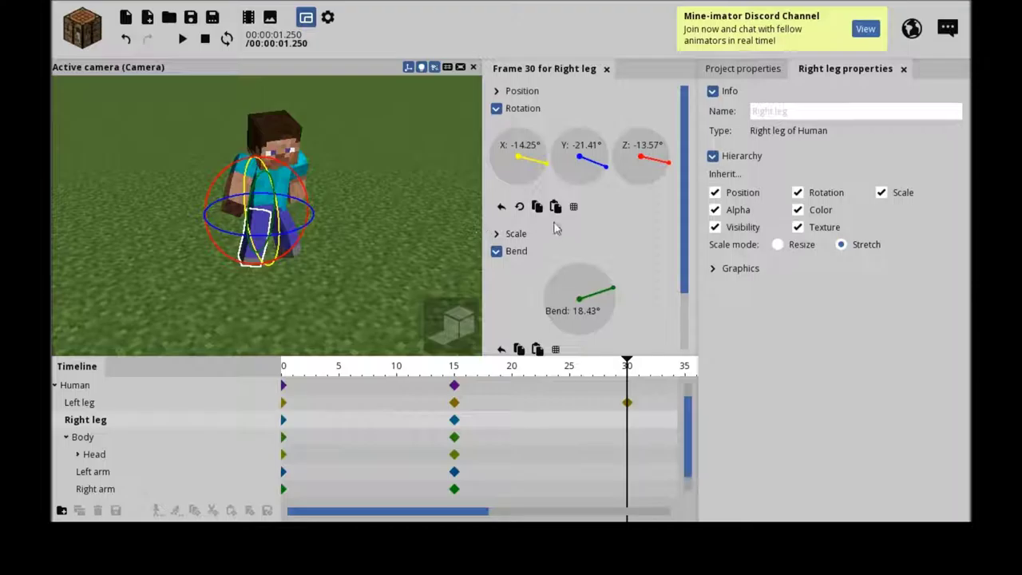
pyautogui.moveTo(546, 158); pyautogui.dragTo(549, 157)
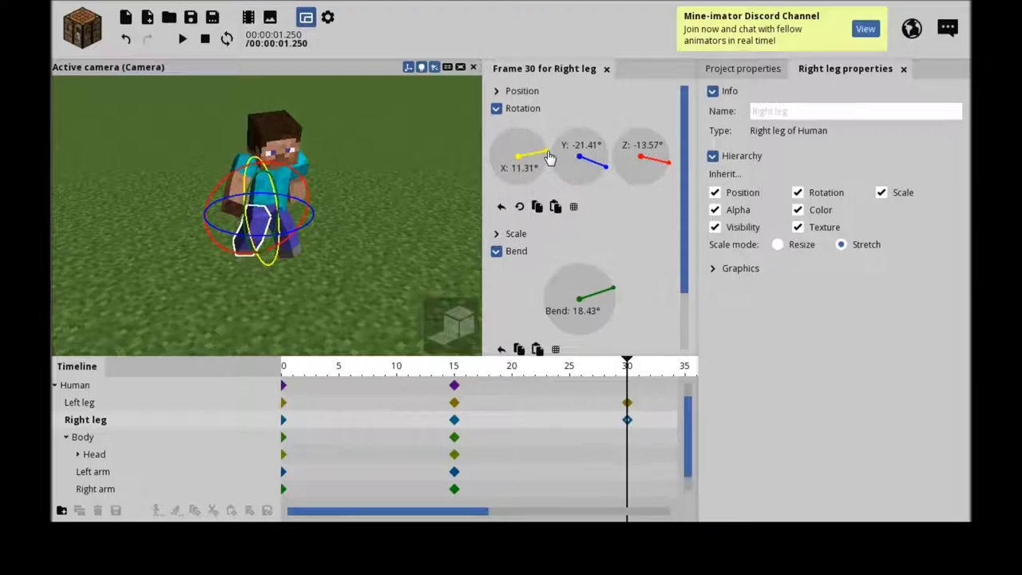
pyautogui.moveTo(614, 187); pyautogui.dragTo(668, 173)
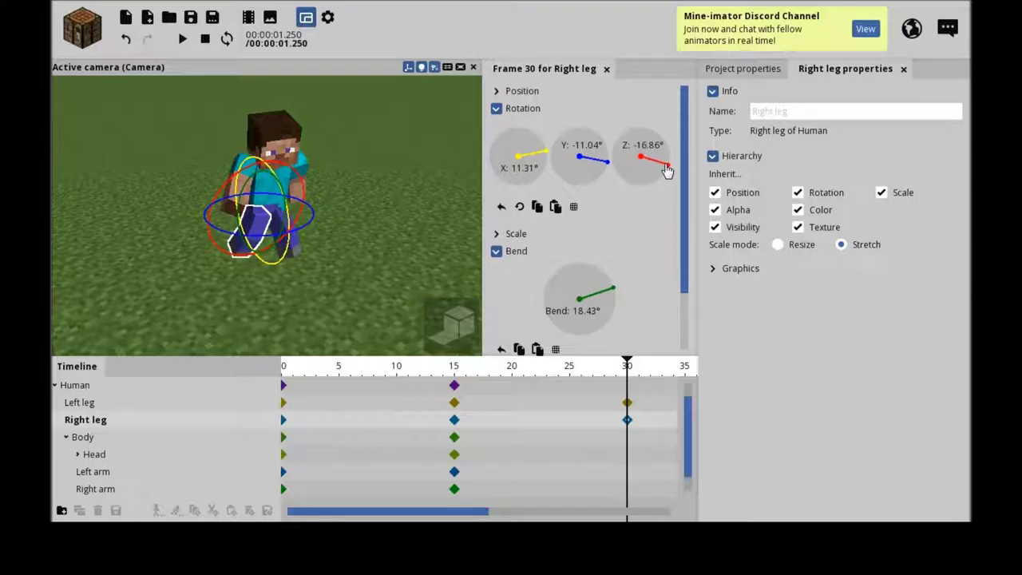
pyautogui.moveTo(612, 294); pyautogui.dragTo(612, 292)
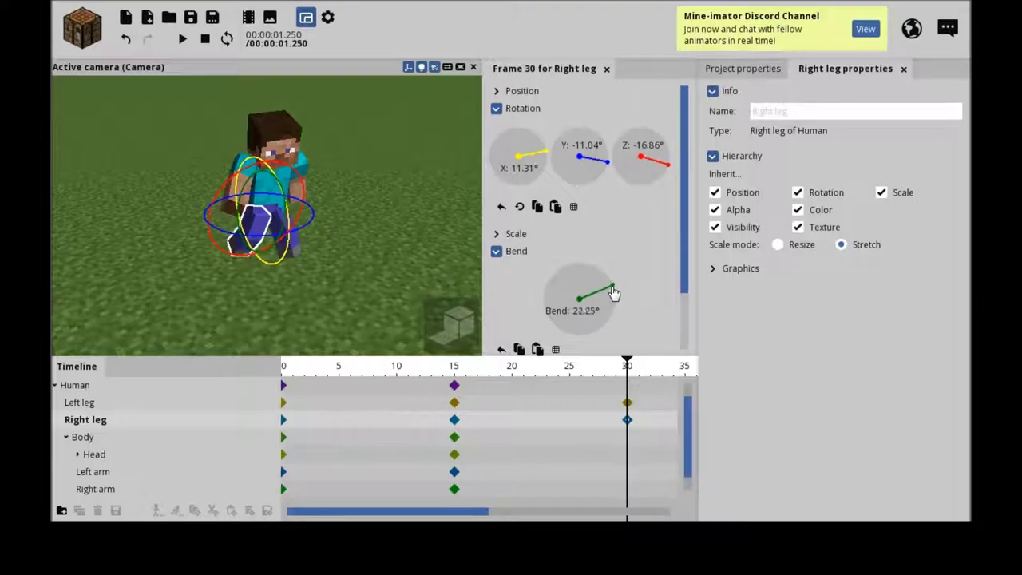
# - Set the X rotation at frame 30 to about -4.40° for the left arm and 23.03° for the right arm
pyautogui.click(303, 167)
pyautogui.moveTo(548, 147); pyautogui.dragTo(559, 169)
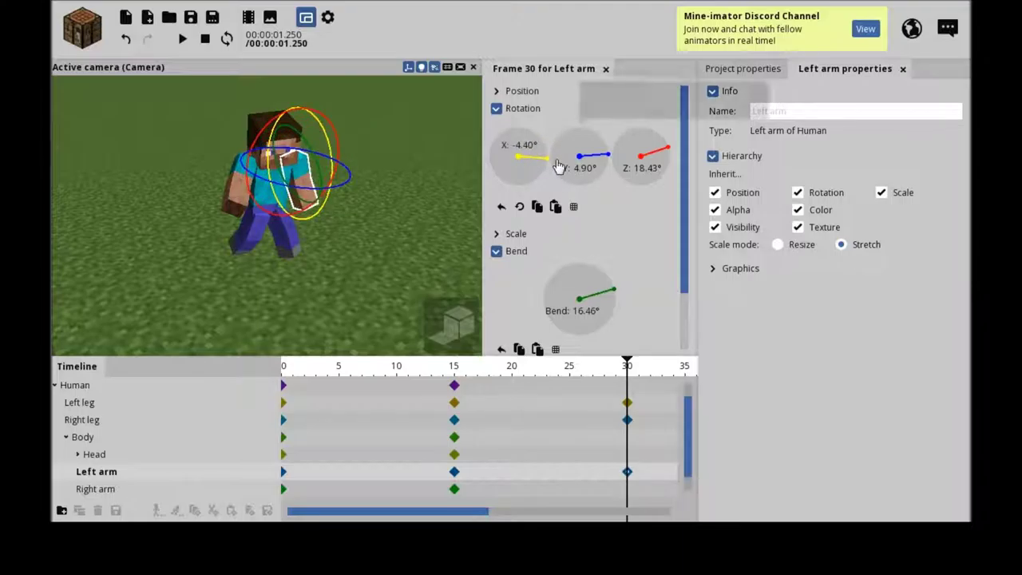
pyautogui.click(236, 206)
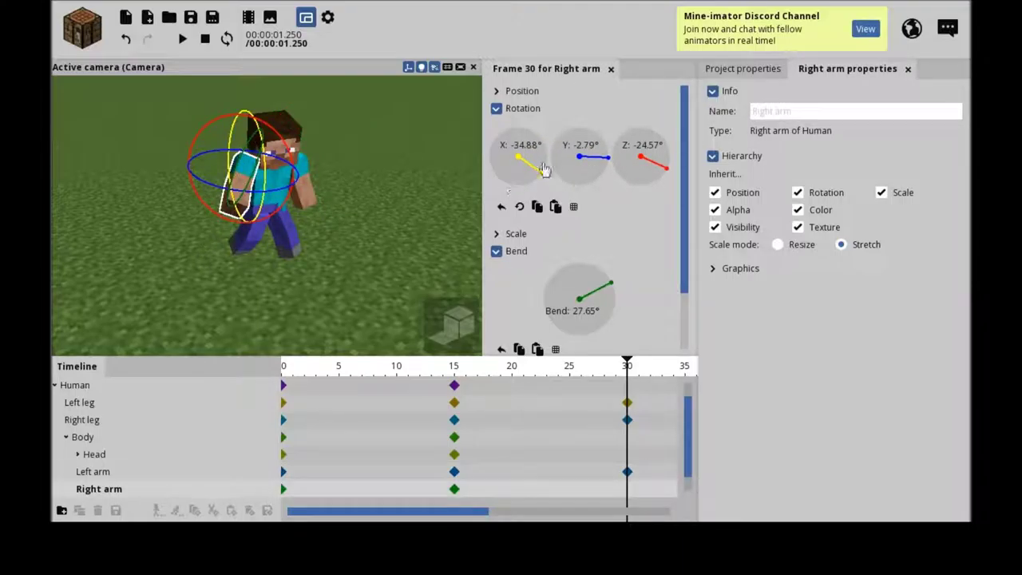
pyautogui.moveTo(543, 170); pyautogui.dragTo(549, 152)
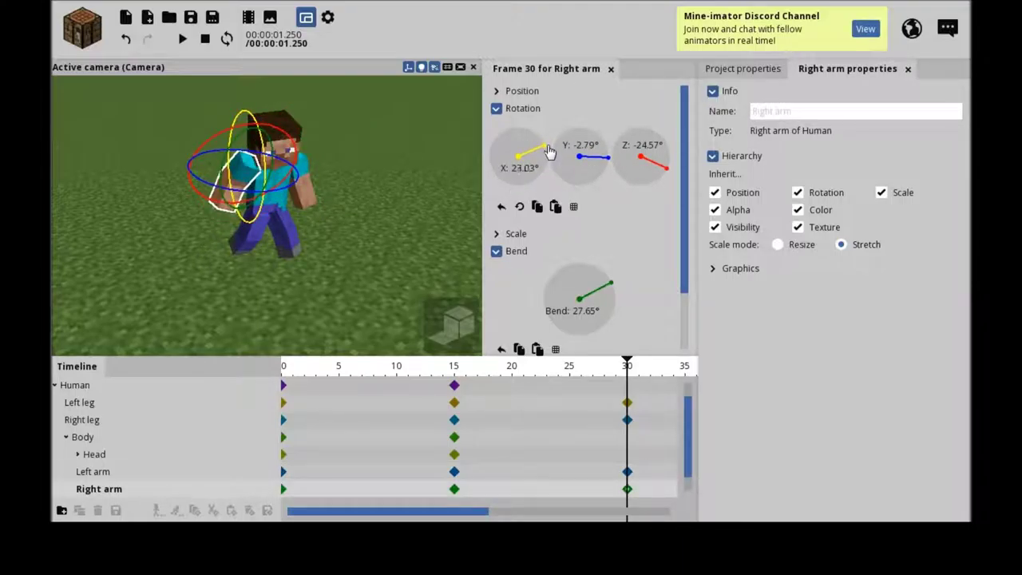
# - Set the Z rotation at frame 30 to about 21.54° for the left arm and -18.43° for the right arm
pyautogui.click(308, 197)
pyautogui.moveTo(670, 152); pyautogui.dragTo(670, 152)
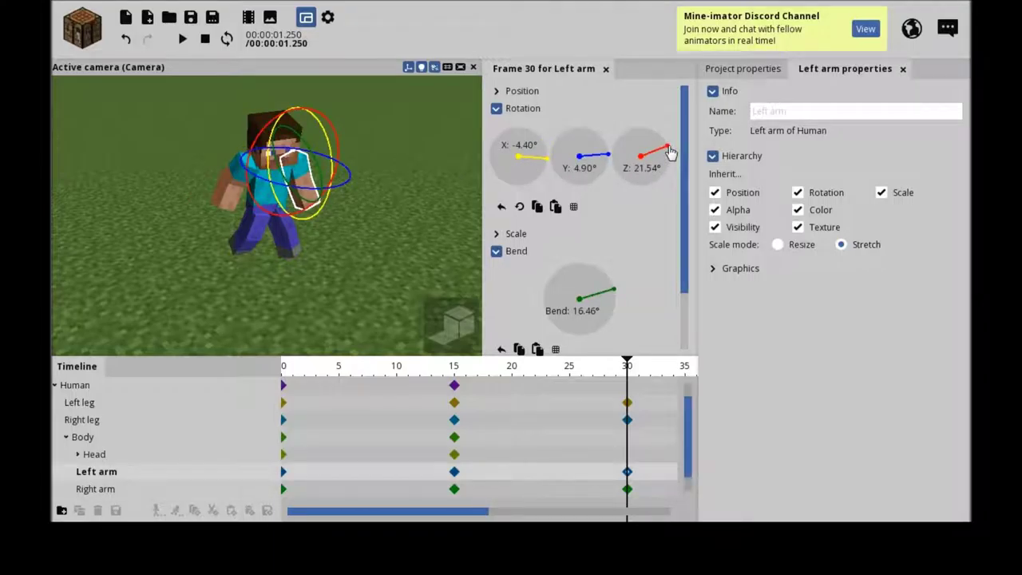
pyautogui.click(224, 190)
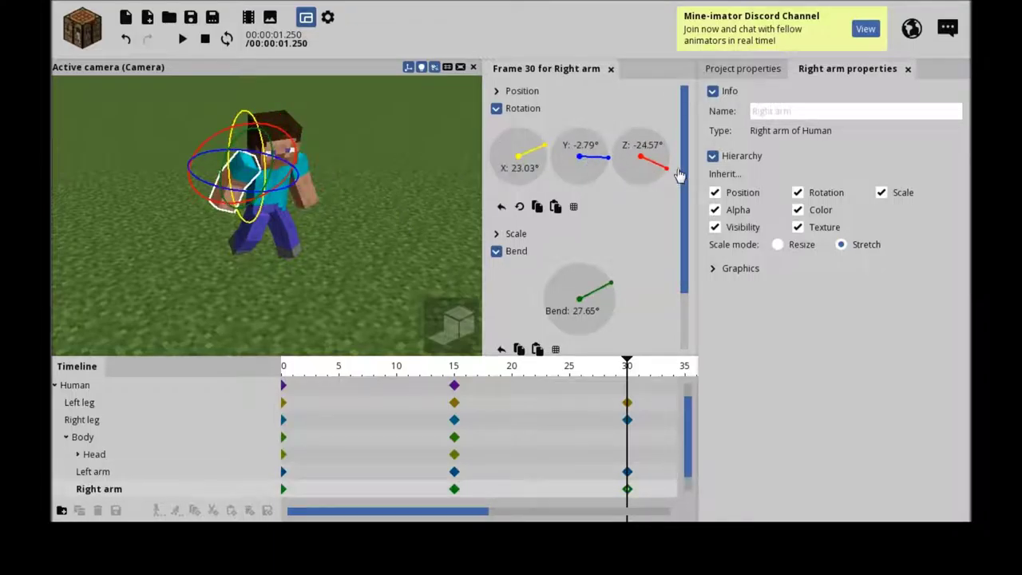
pyautogui.moveTo(679, 176); pyautogui.dragTo(667, 173)
pyautogui.click(439, 277)
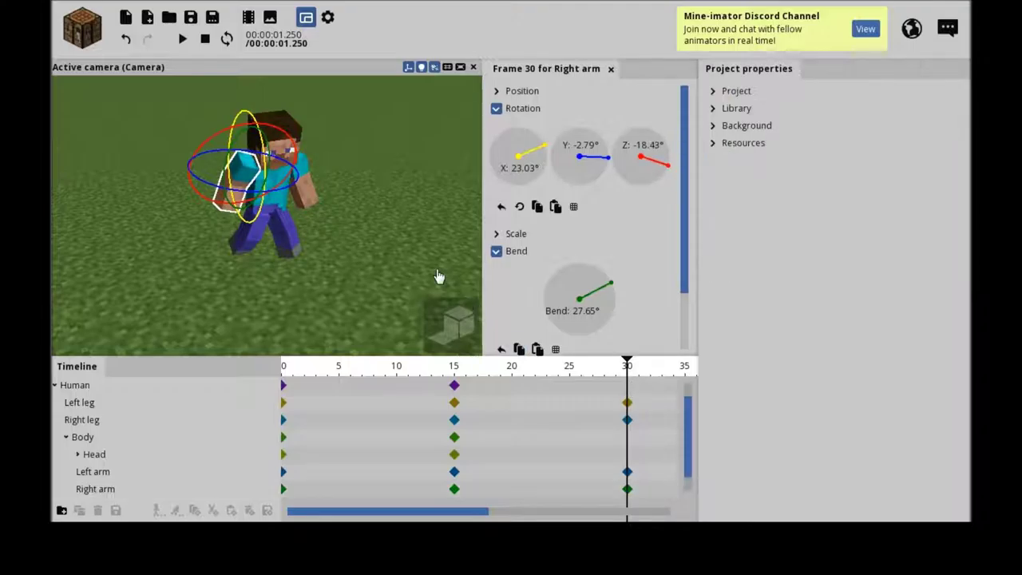
# - Tilt the head down at frame 30 to an X rotation of about 27.26° and deselect it
pyautogui.click(379, 124)
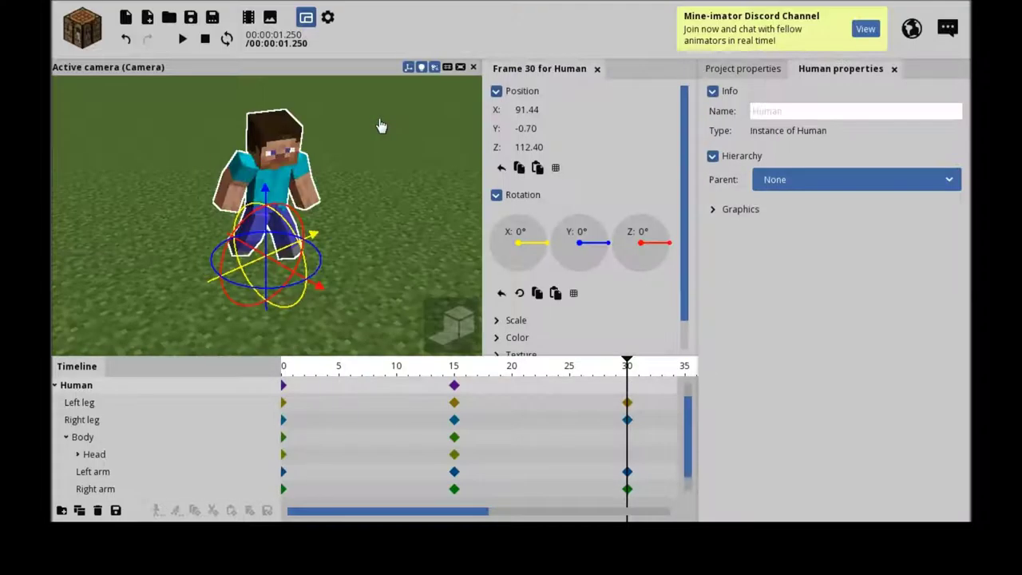
pyautogui.click(304, 128)
pyautogui.click(381, 143)
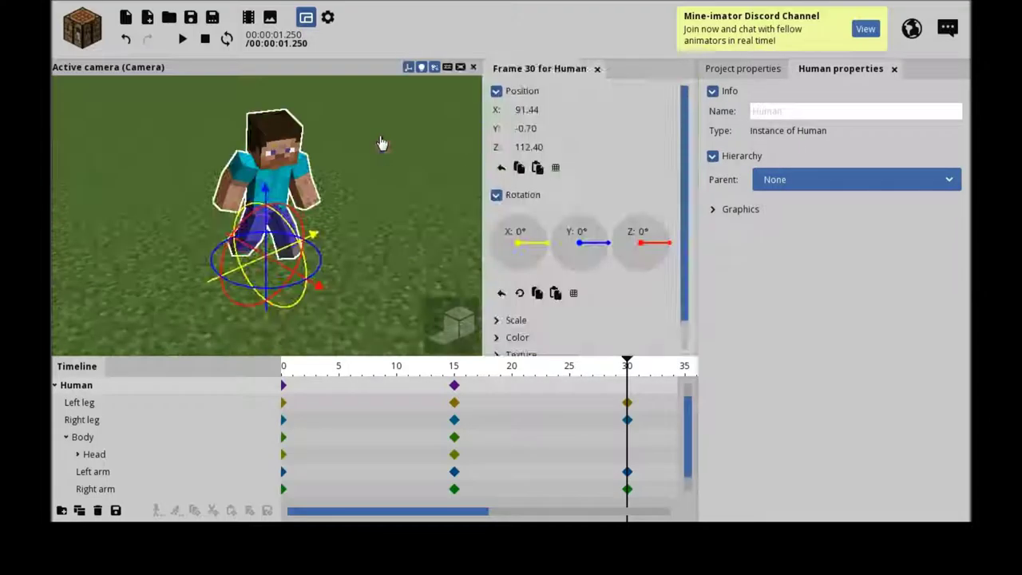
pyautogui.click(287, 133)
pyautogui.moveTo(559, 156); pyautogui.dragTo(550, 146)
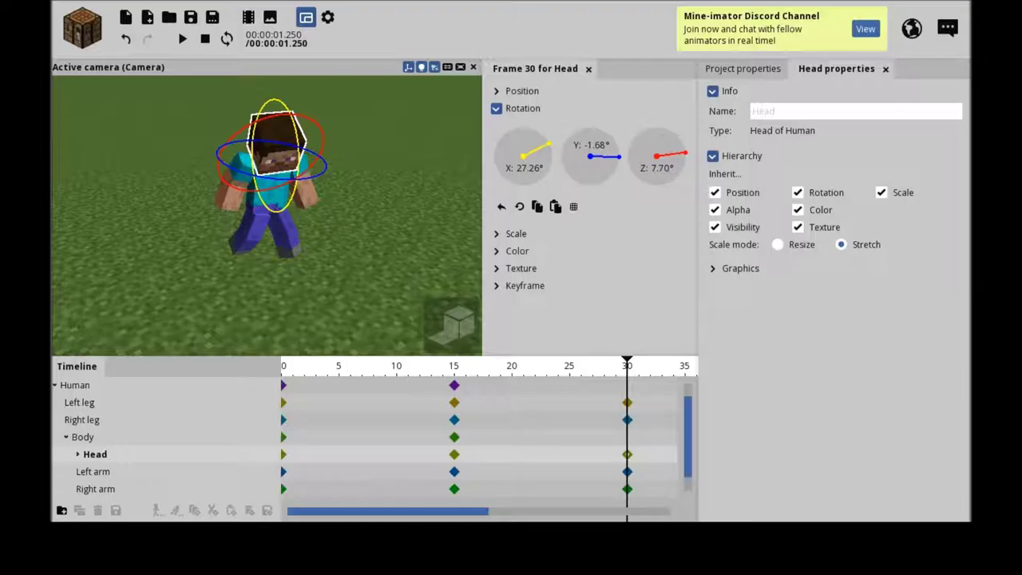
pyautogui.click(386, 184)
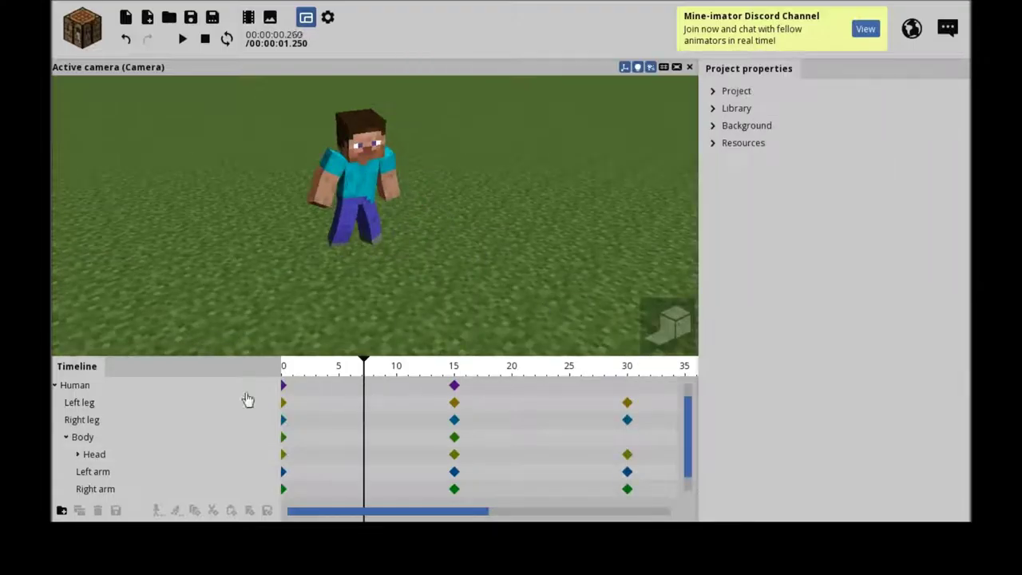
# - Play the walking animation to check the motion between the keyframes
pyautogui.press('space')
pyautogui.click(185, 40)
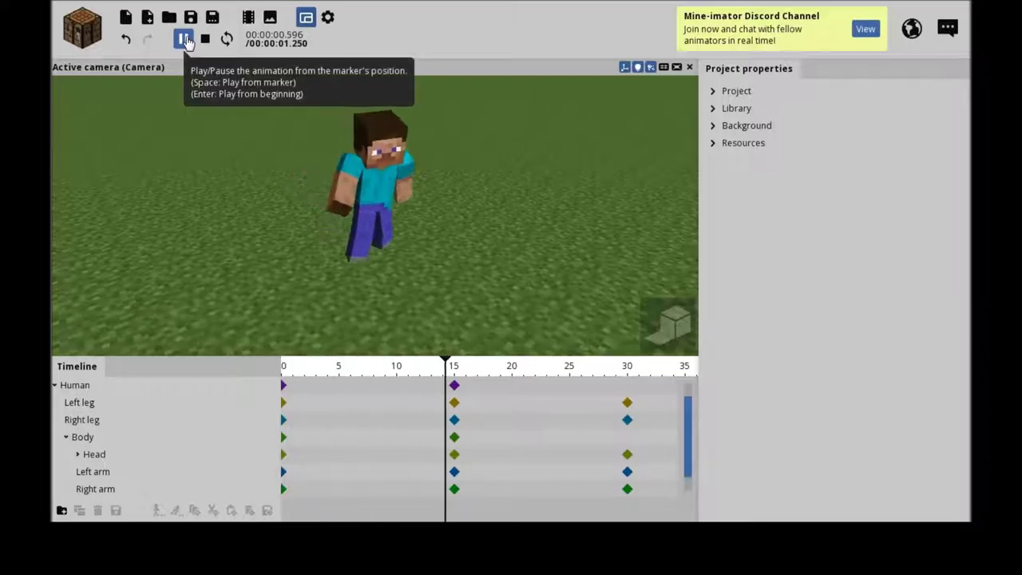
pyautogui.click(185, 40)
# - Move the whole Human forward at frame 30 to a Z position of about 131.48
pyautogui.moveTo(497, 517); pyautogui.dragTo(424, 510)
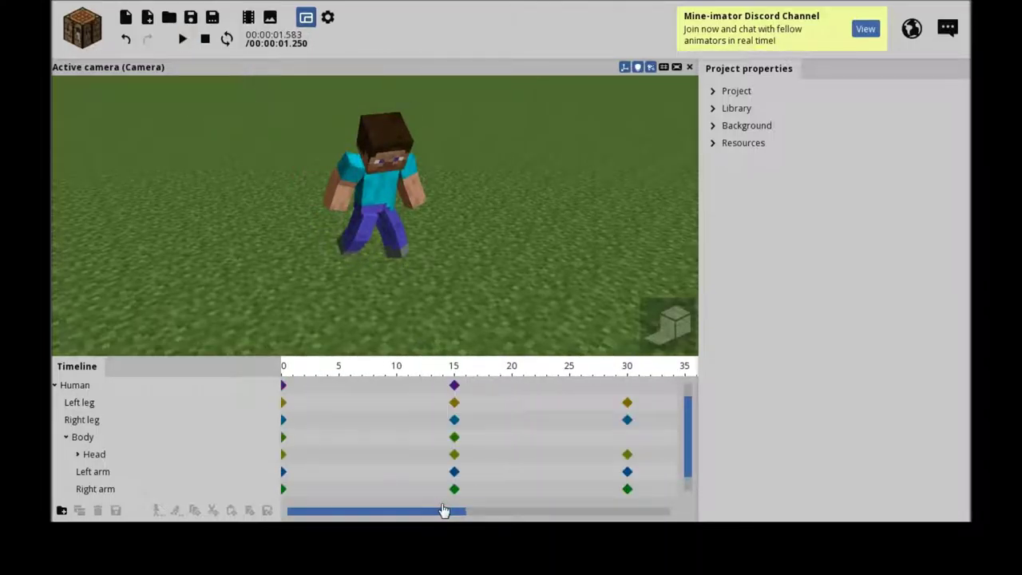
pyautogui.click(628, 388)
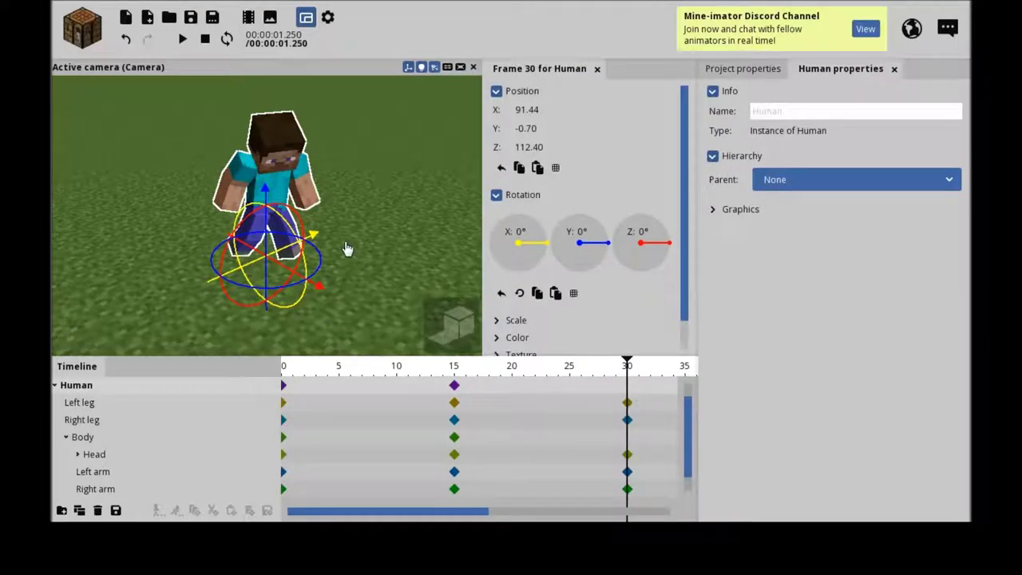
pyautogui.moveTo(275, 268); pyautogui.dragTo(345, 299)
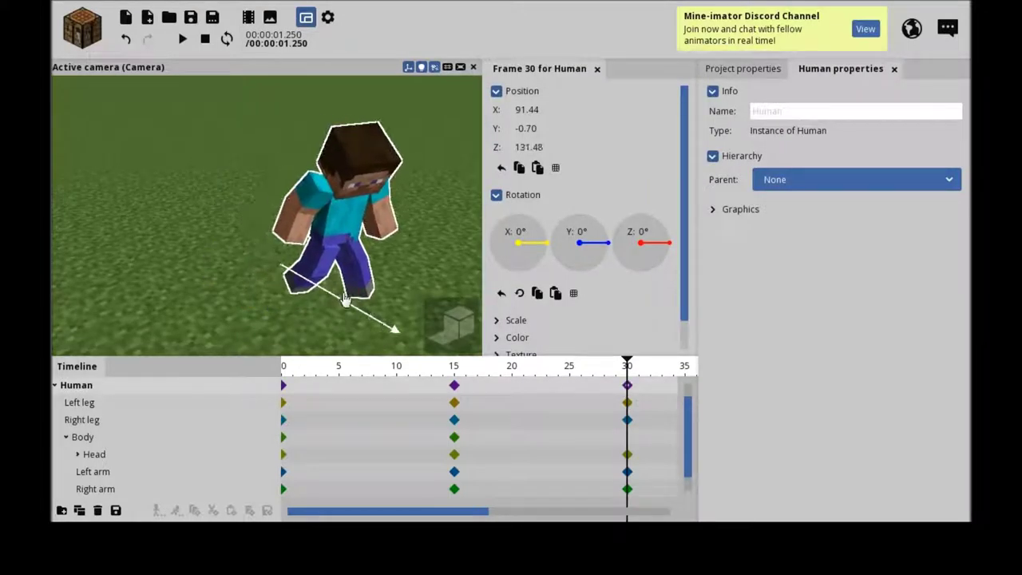
pyautogui.click(457, 198)
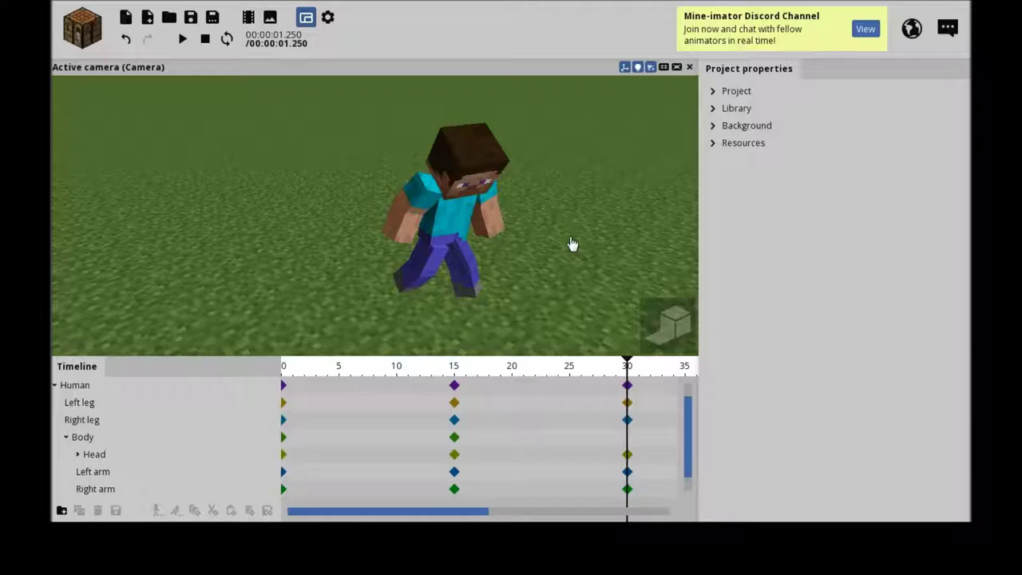
# - Reframe the camera on the character at frame 30 and play the animation from frame 0
pyautogui.moveTo(572, 243)
pyautogui.mouseDown(button='right')
pyautogui.moveTo(600, 273)
pyautogui.moveTo(559, 276)
pyautogui.moveTo(583, 275)
pyautogui.moveTo(587, 244)
pyautogui.mouseUp(button='right')
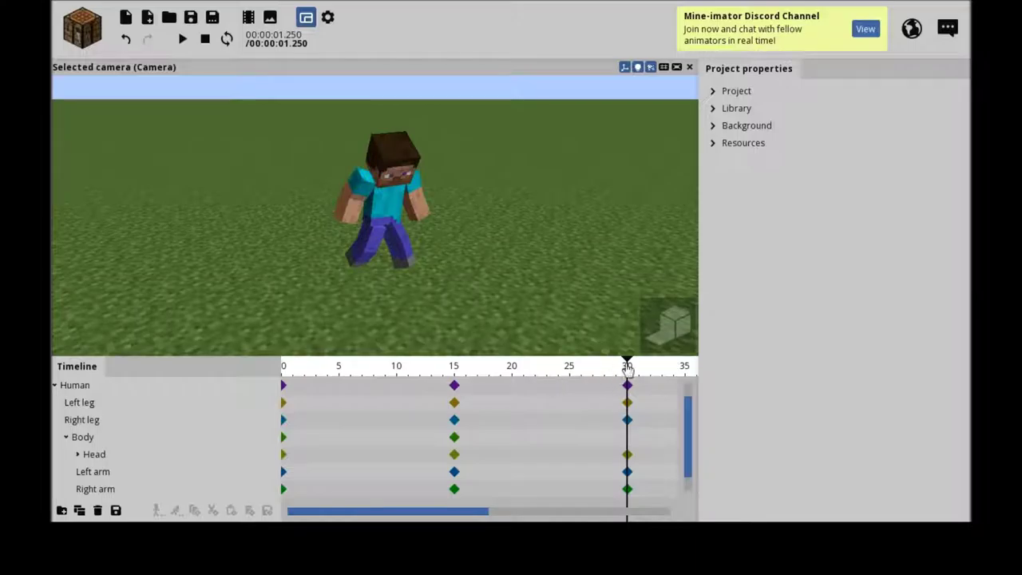
pyautogui.moveTo(627, 369); pyautogui.dragTo(77, 421)
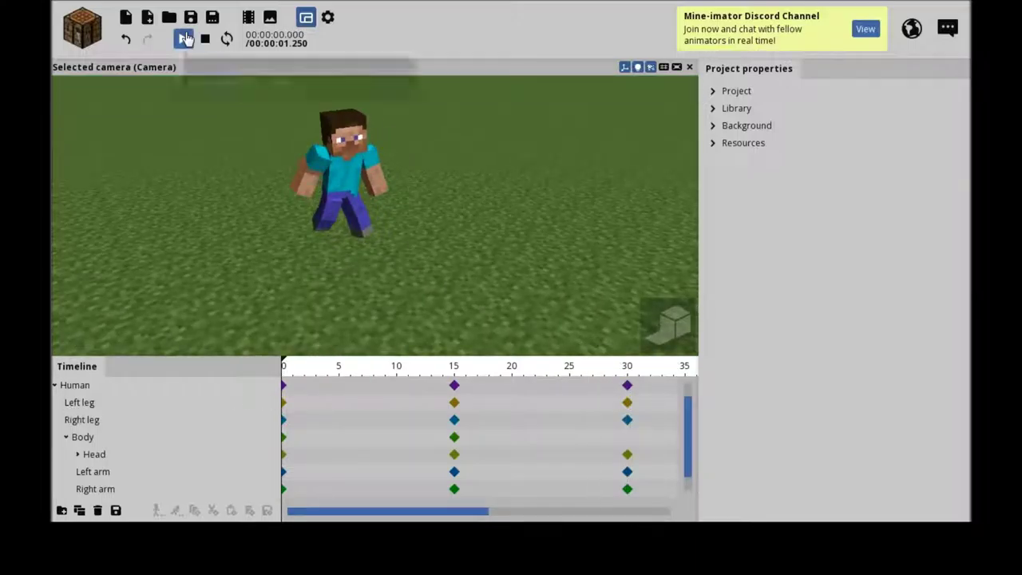
pyautogui.click(184, 40)
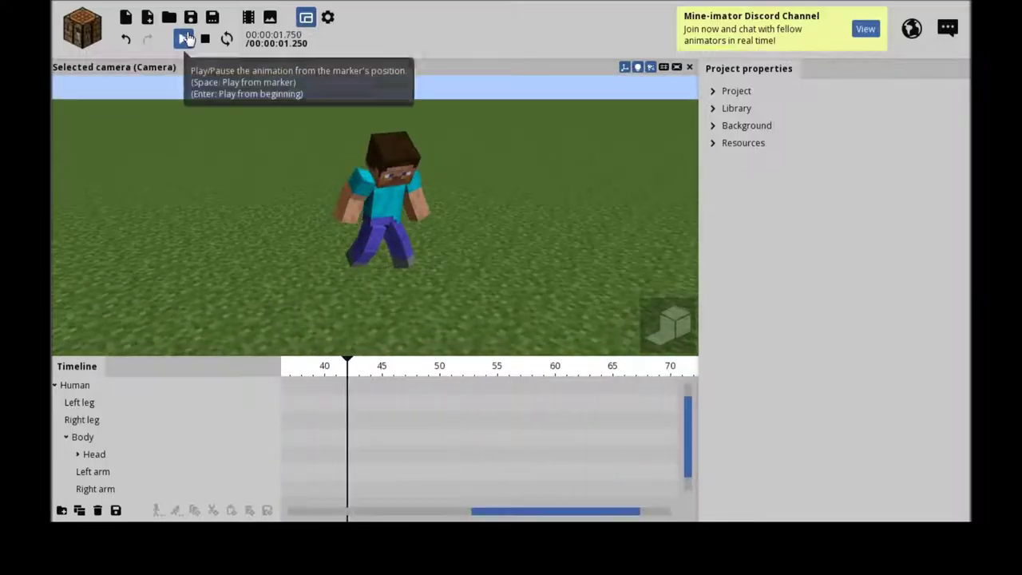
# - Move the whole Human forward at frame 45 to a Z position of about 140.63
pyautogui.moveTo(514, 518); pyautogui.dragTo(405, 512)
pyautogui.click(610, 389)
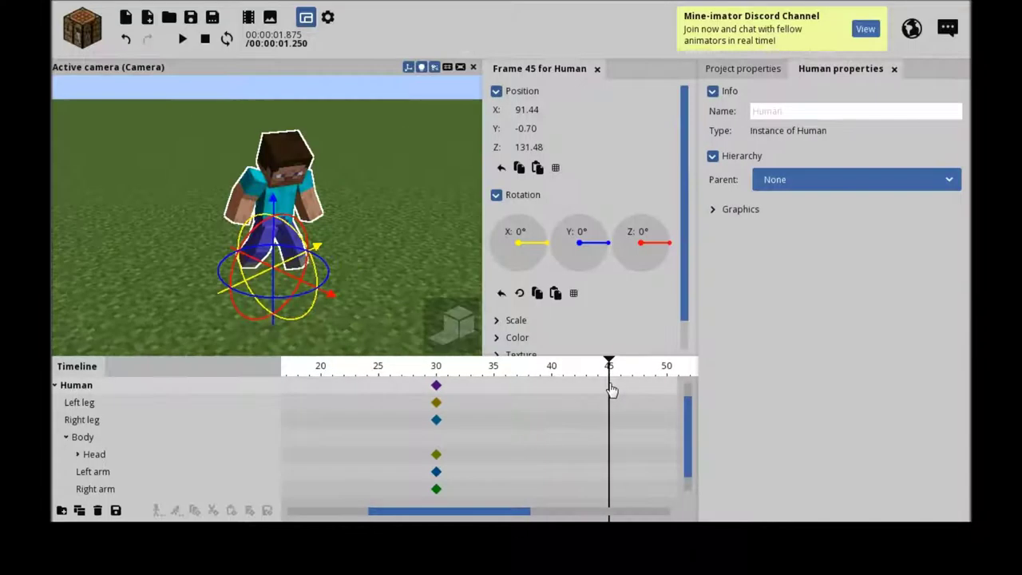
pyautogui.click(351, 206)
pyautogui.click(379, 212)
pyautogui.moveTo(331, 297); pyautogui.dragTo(365, 306)
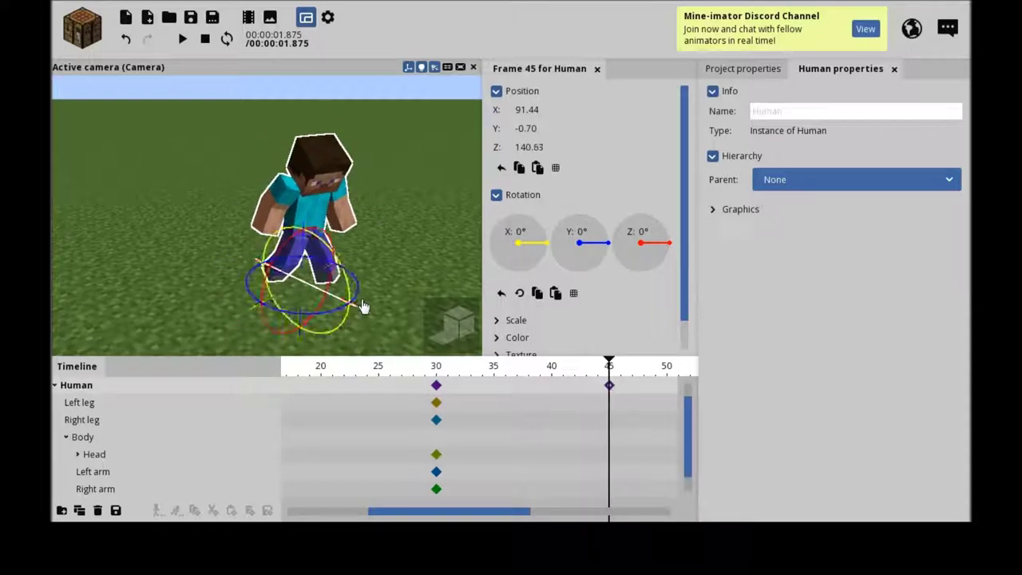
# - At frame 45, set the left leg's X rotation to about 14.04° and swing the right leg forward about X
pyautogui.click(316, 257)
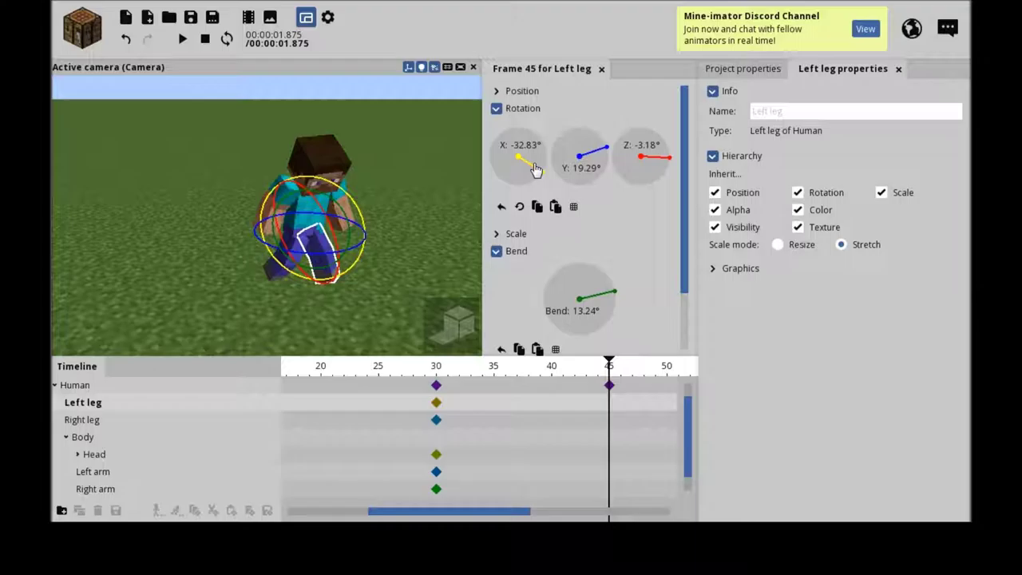
pyautogui.moveTo(535, 170); pyautogui.dragTo(548, 152)
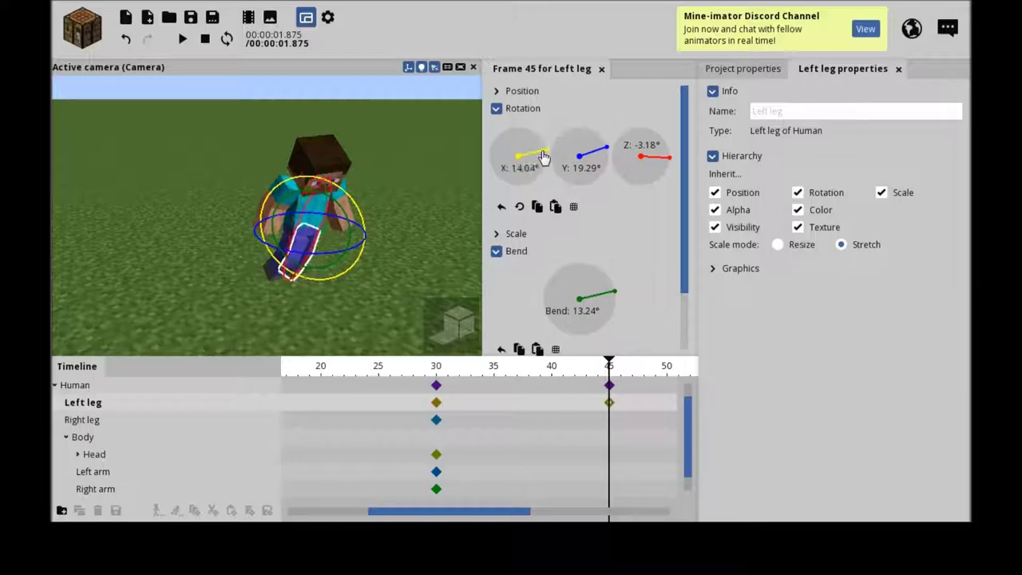
pyautogui.click(270, 275)
pyautogui.moveTo(540, 153)
pyautogui.mouseDown()
pyautogui.moveTo(547, 181)
pyautogui.moveTo(545, 171)
pyautogui.mouseUp()
# - At frame 45, rotate the left arm to about 7.31° in Y and 22.07° in Z
pyautogui.click(344, 206)
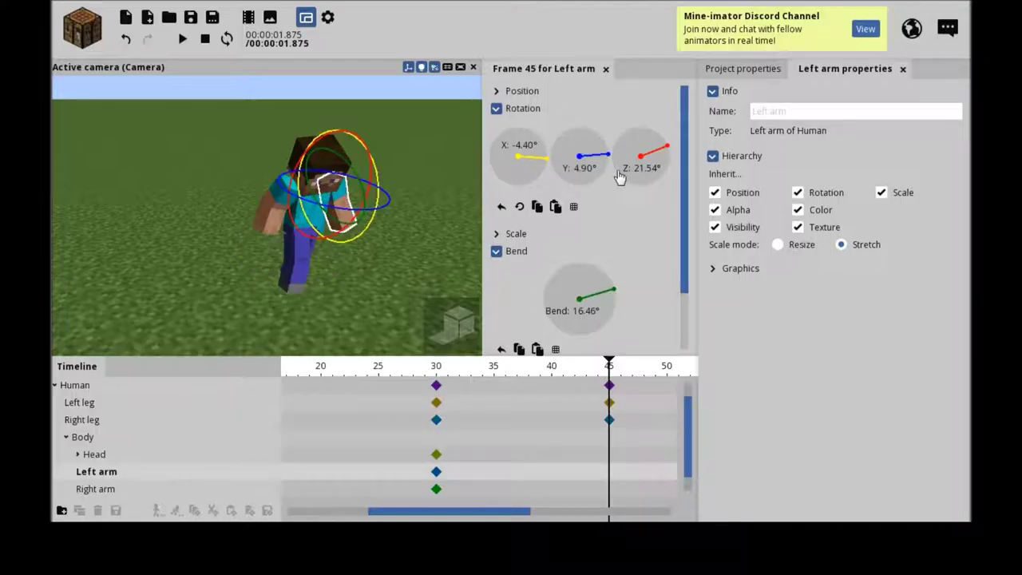
pyautogui.moveTo(606, 157); pyautogui.dragTo(610, 159)
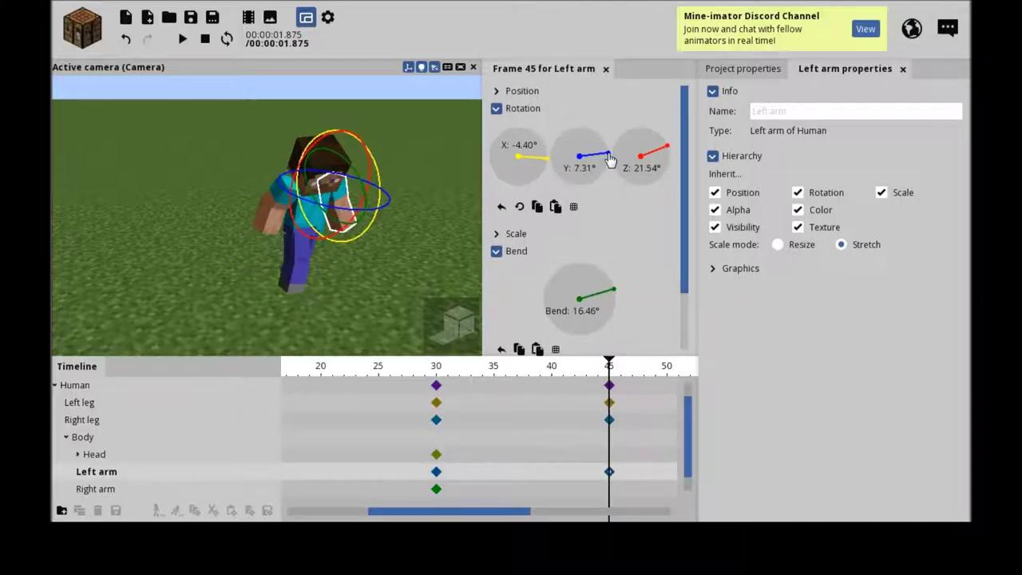
pyautogui.moveTo(671, 151); pyautogui.dragTo(667, 148)
# - At frame 45, set the right arm's rotation to about X -29.50°, Y 6.34° and Z -27.98°
pyautogui.click(268, 228)
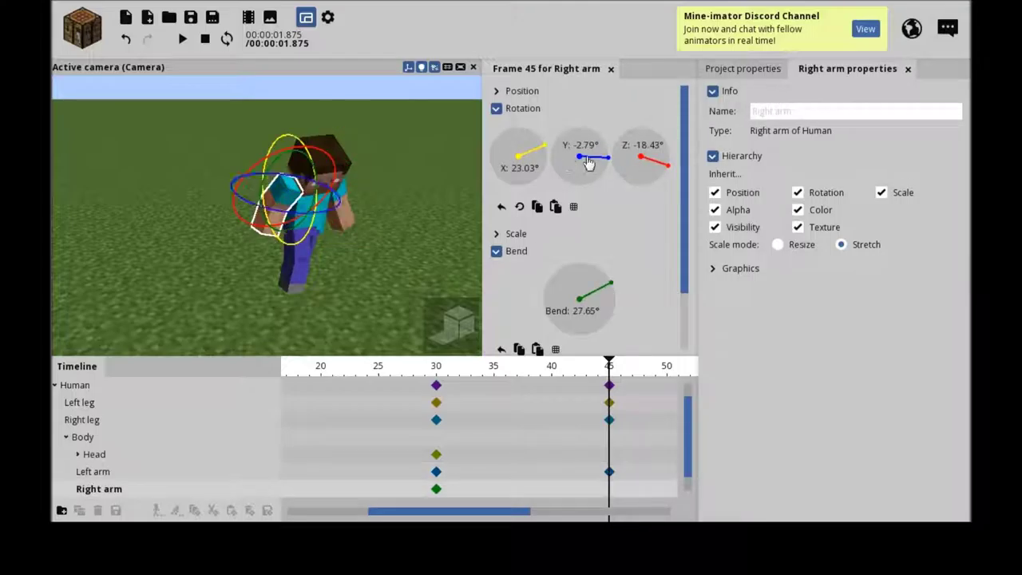
pyautogui.moveTo(668, 173); pyautogui.dragTo(666, 171)
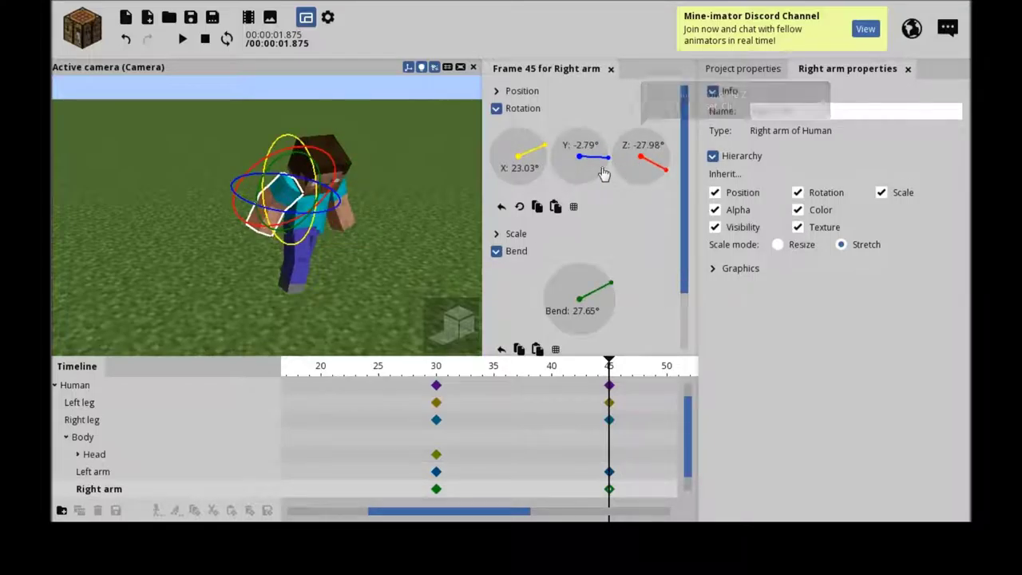
pyautogui.moveTo(607, 159); pyautogui.dragTo(575, 195)
# - At frame 45, set the head's X rotation to 12.20° and the body to X 2.79°, Y -18.92°, Z -2.86° with a 4.76° bend
pyautogui.click(342, 157)
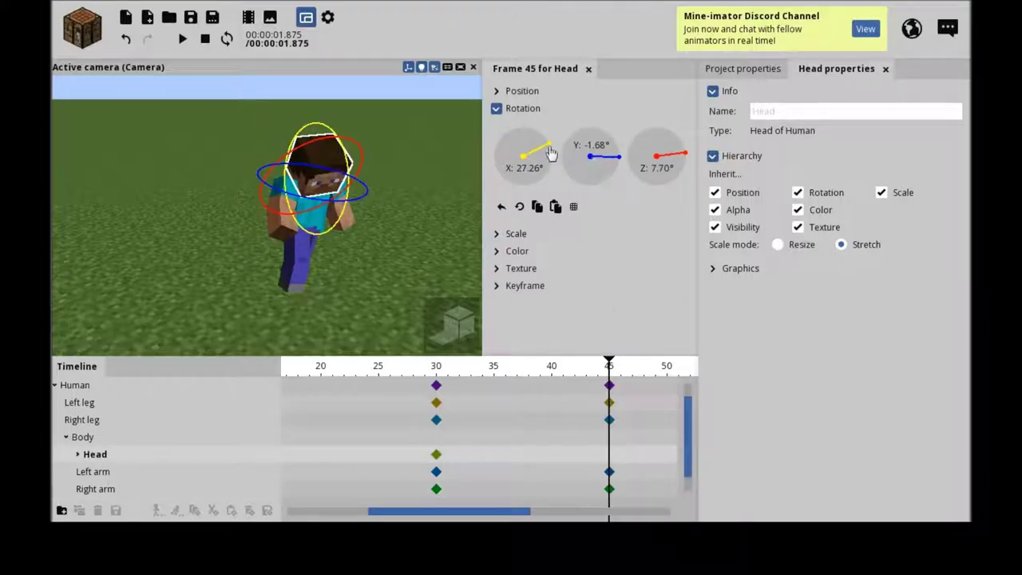
pyautogui.moveTo(549, 149); pyautogui.dragTo(550, 150)
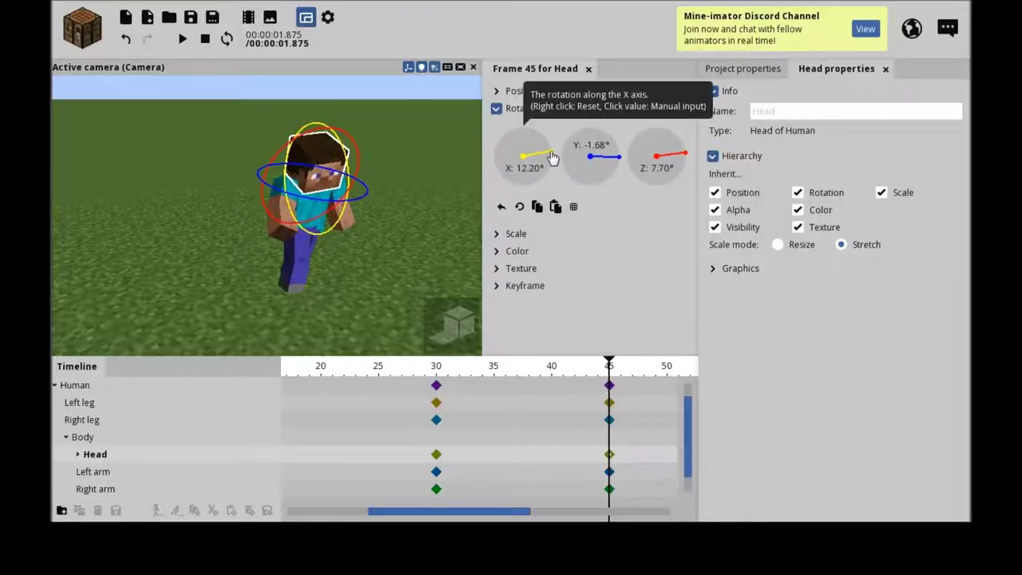
pyautogui.click(311, 213)
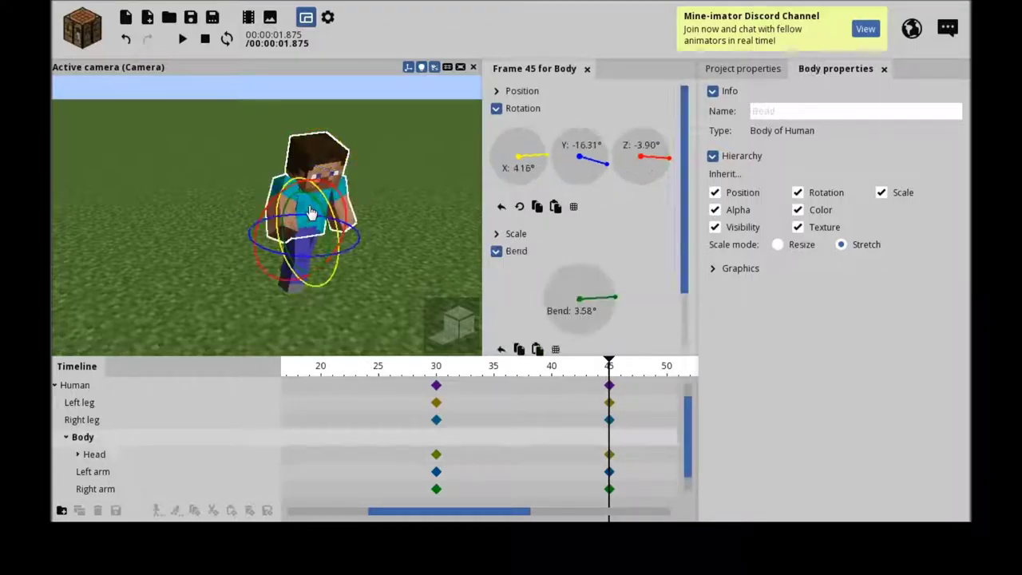
pyautogui.moveTo(550, 163); pyautogui.dragTo(549, 162)
pyautogui.moveTo(624, 310); pyautogui.dragTo(615, 301)
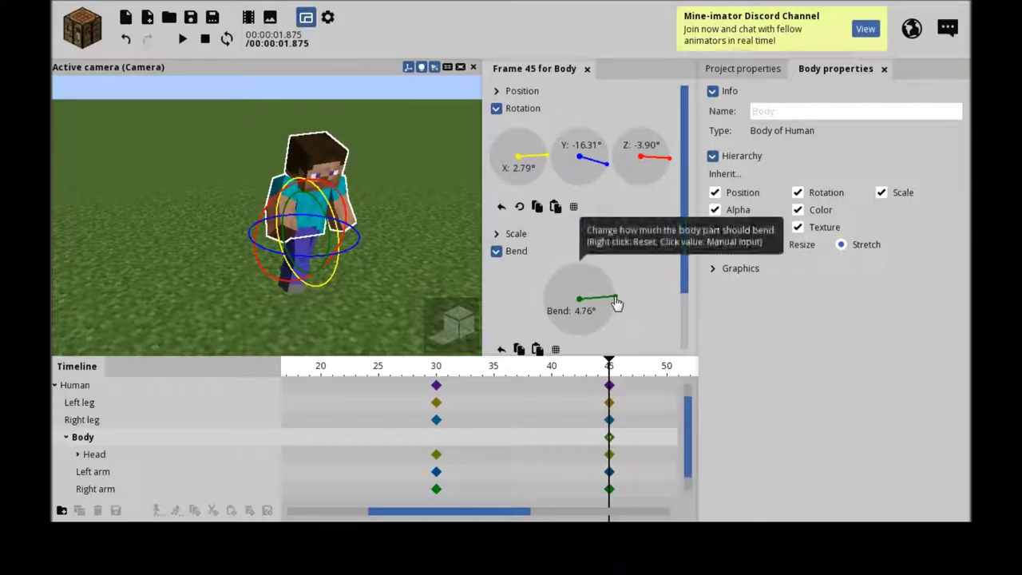
pyautogui.moveTo(606, 163); pyautogui.dragTo(607, 172)
pyautogui.moveTo(670, 167); pyautogui.dragTo(672, 164)
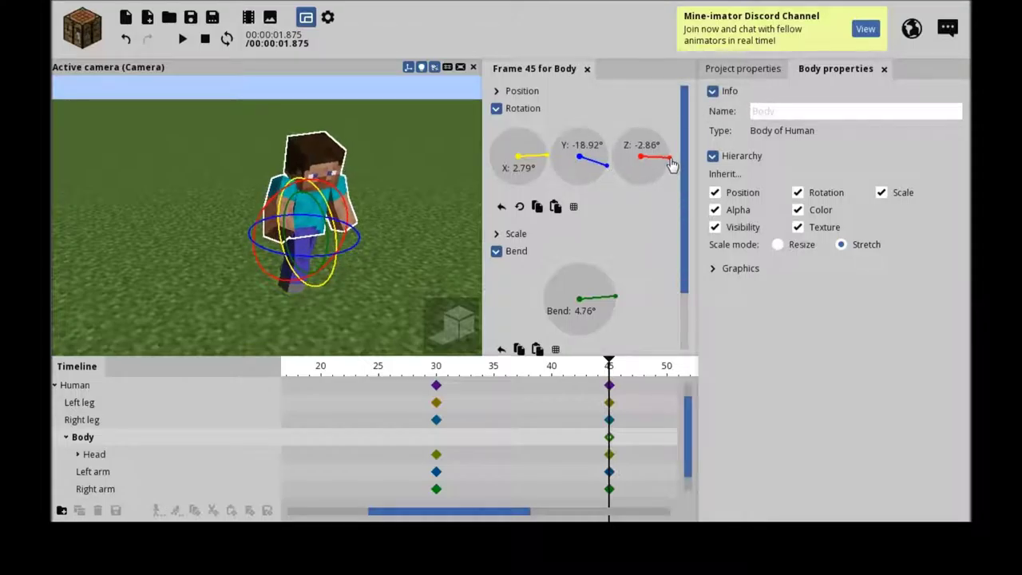
# - Deselect the character and play the walking animation from frame 0
pyautogui.click(397, 155)
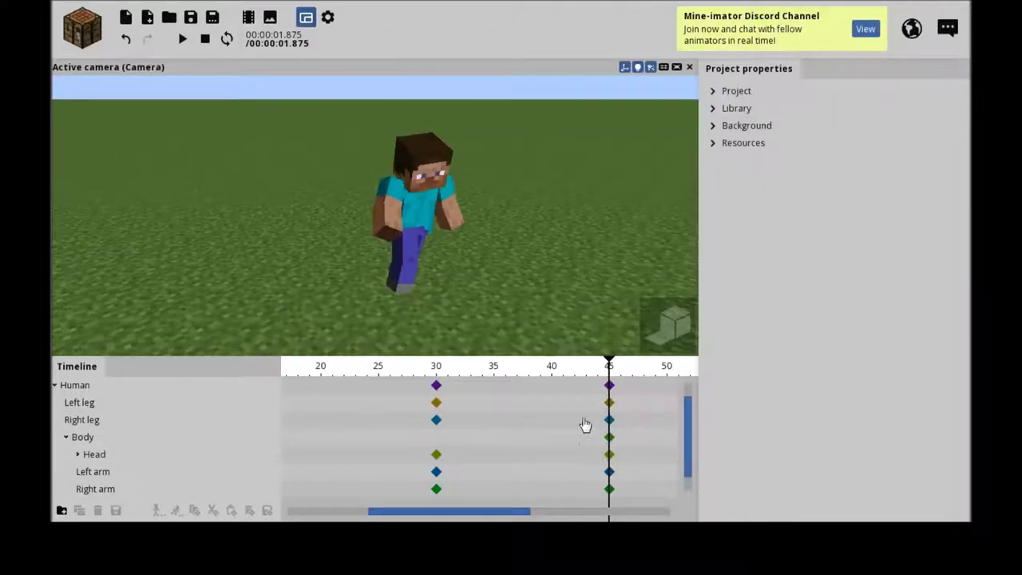
pyautogui.moveTo(423, 511); pyautogui.dragTo(285, 482)
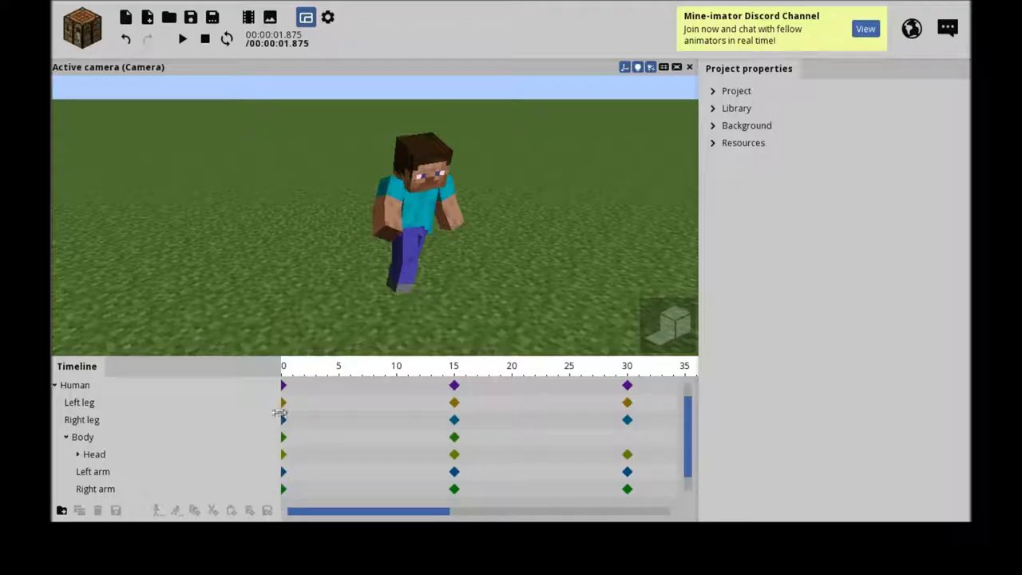
pyautogui.click(285, 403)
pyautogui.click(317, 271)
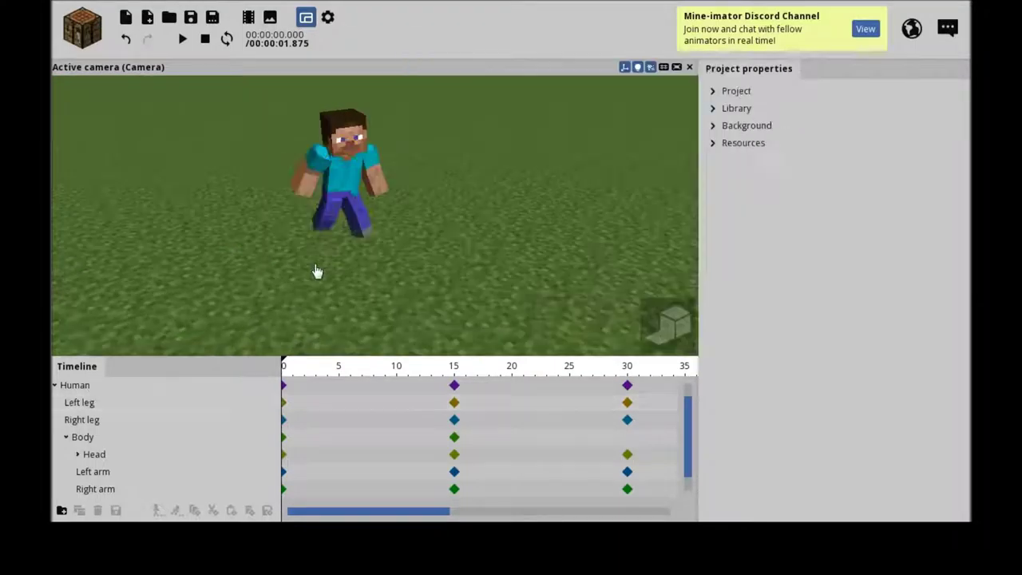
pyautogui.click(182, 38)
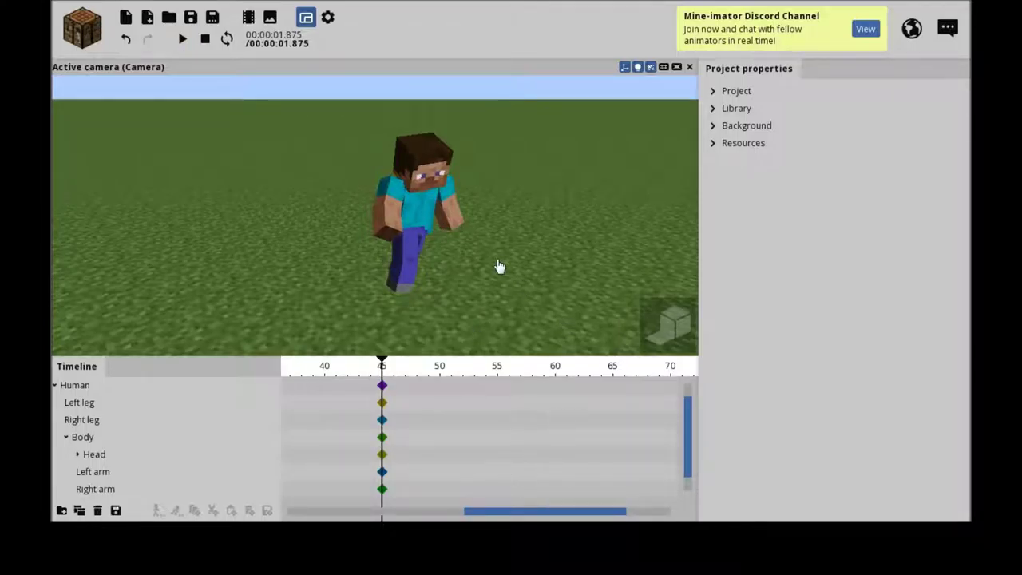
# - Set the left leg's Z rotation at frame 45 to about 18.43°
pyautogui.moveTo(499, 266); pyautogui.dragTo(499, 266, button='right')
pyautogui.click(400, 256)
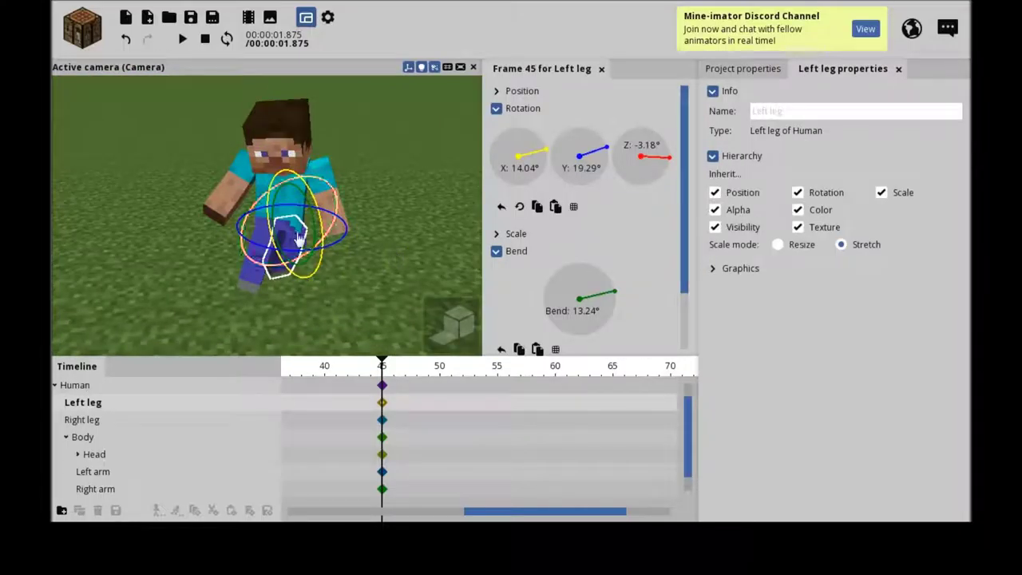
pyautogui.click(598, 215)
pyautogui.click(395, 250)
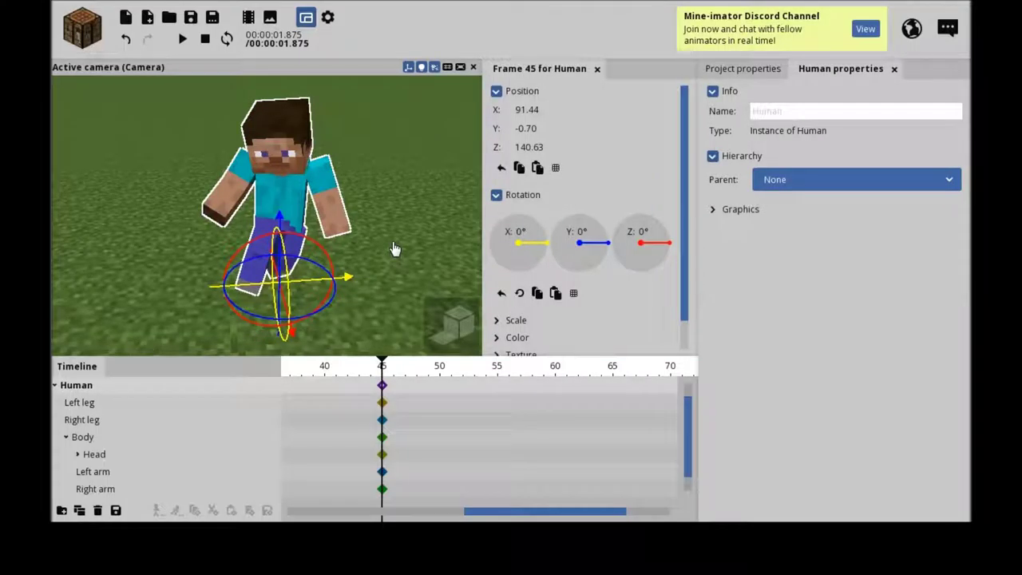
pyautogui.click(297, 250)
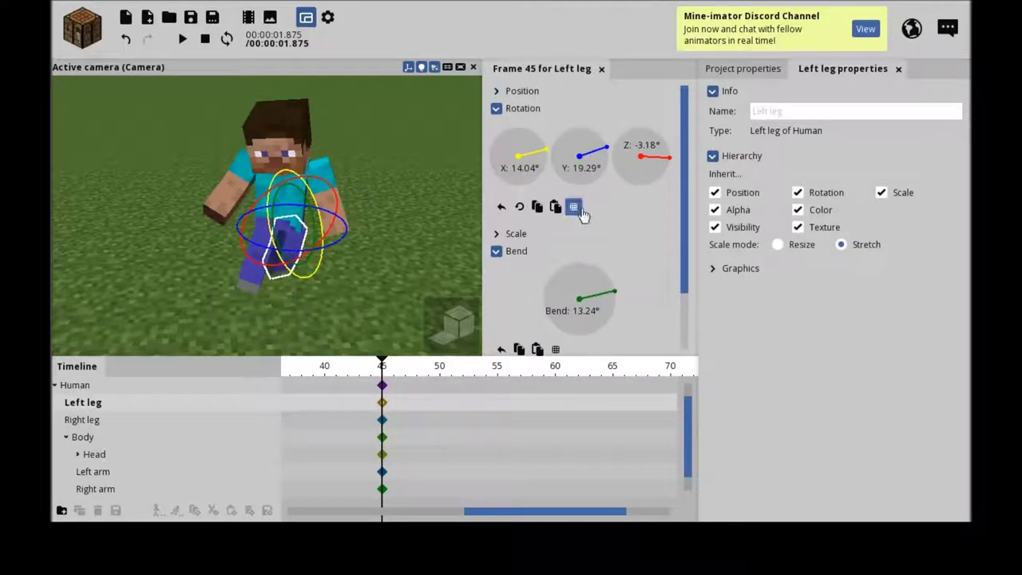
pyautogui.moveTo(667, 159); pyautogui.dragTo(671, 155)
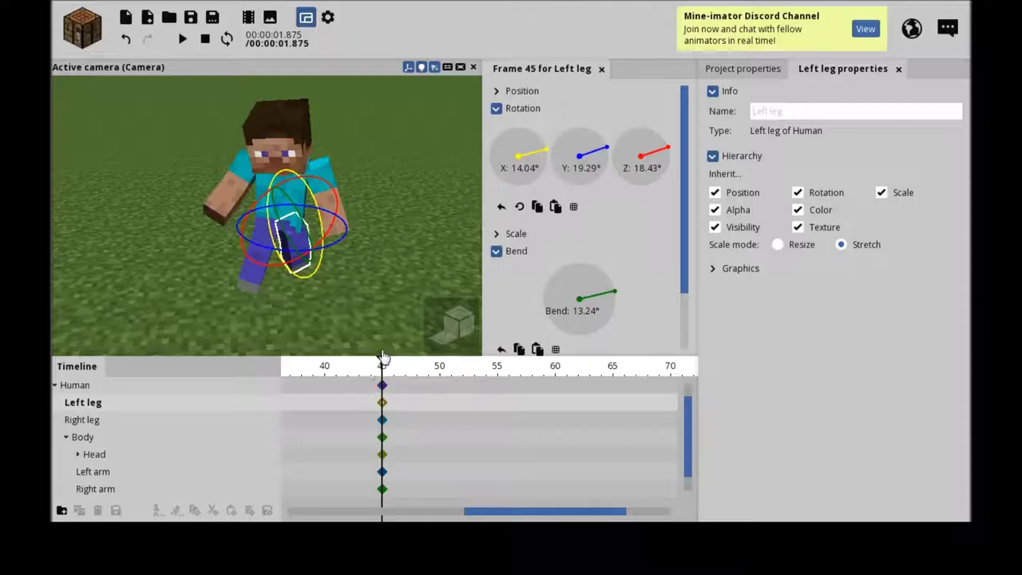
# - Go to frame 60 and reframe the camera on the character there
pyautogui.moveTo(384, 357); pyautogui.dragTo(560, 389)
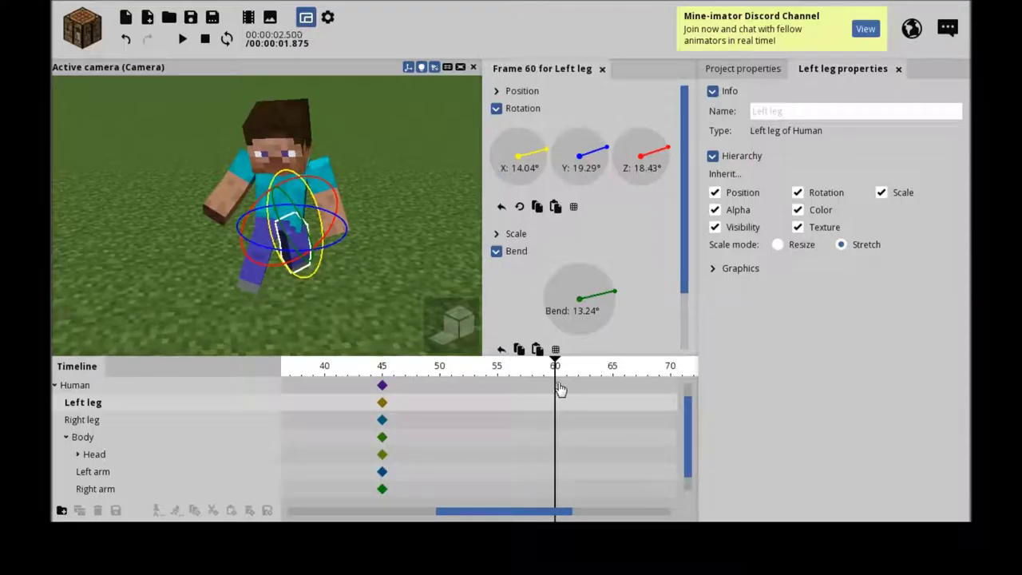
pyautogui.click(422, 179)
pyautogui.click(369, 199)
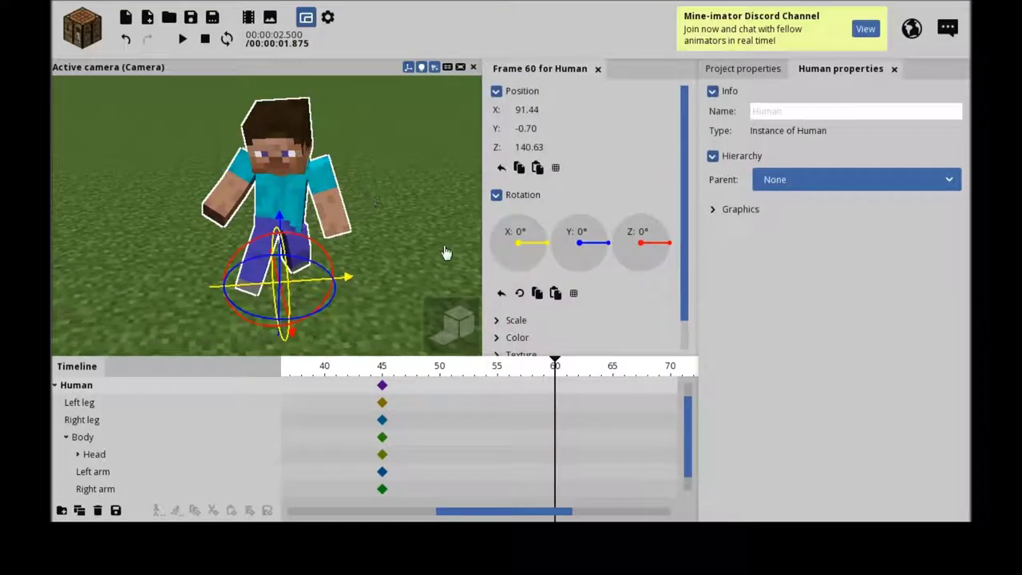
pyautogui.click(444, 254)
pyautogui.moveTo(354, 272); pyautogui.dragTo(353, 271, button='right')
pyautogui.moveTo(257, 214); pyautogui.dragTo(257, 214, button='right')
# - Move the whole Human forward in its walking direction at frame 60
pyautogui.click(268, 197)
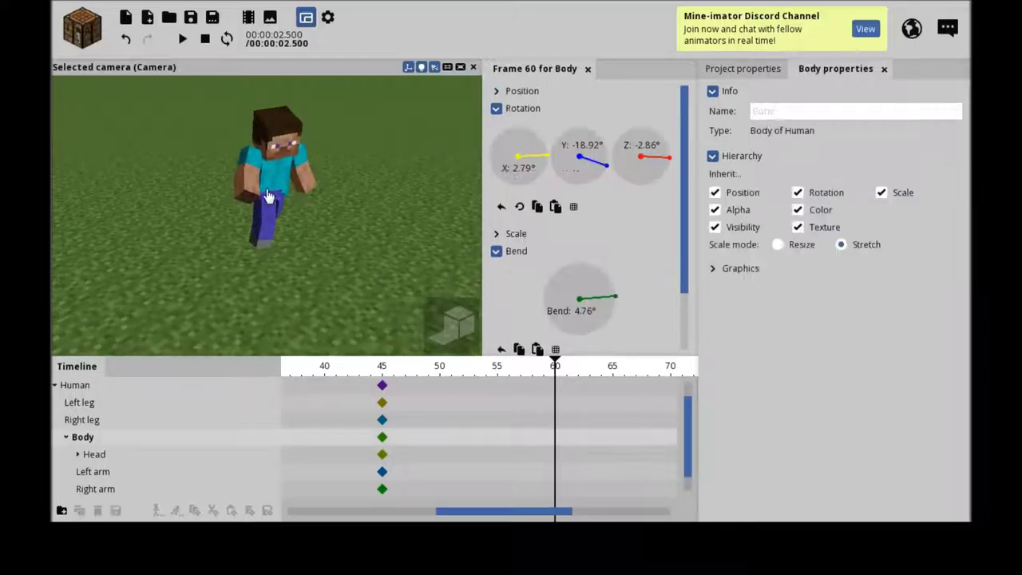
pyautogui.click(390, 221)
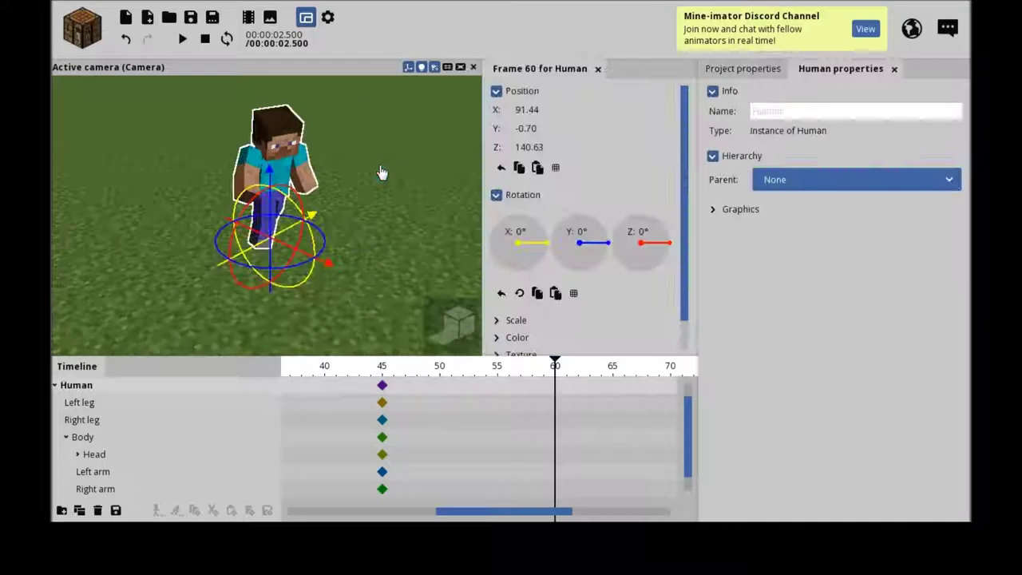
pyautogui.moveTo(331, 262); pyautogui.dragTo(355, 274)
pyautogui.click(444, 266)
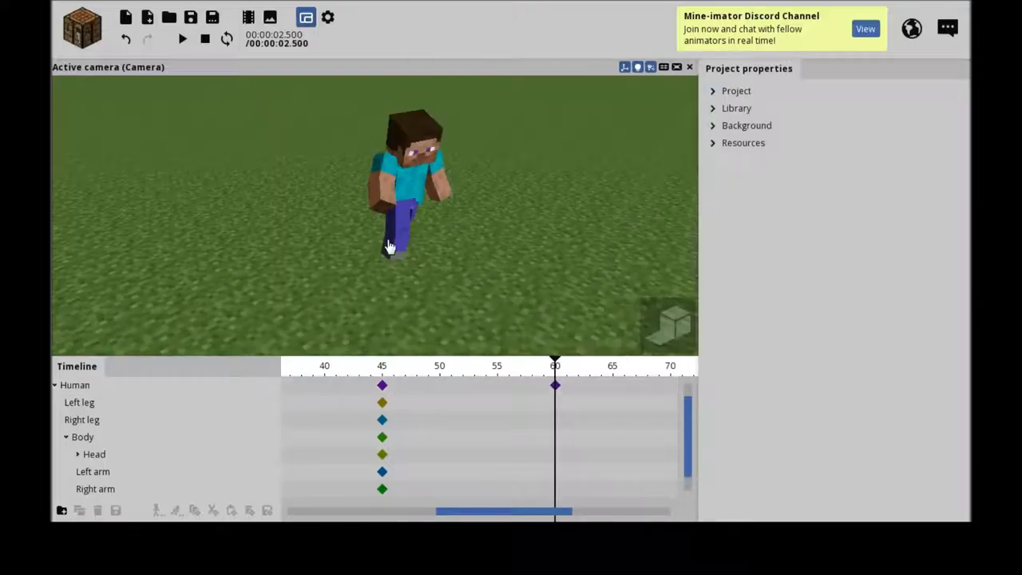
# - At frame 60, rotate the left leg to X -26.57° and Z -6.95°, and the right leg to X 4.76°
pyautogui.click(415, 217)
pyautogui.moveTo(418, 219); pyautogui.dragTo(417, 219, button='right')
pyautogui.click(235, 211)
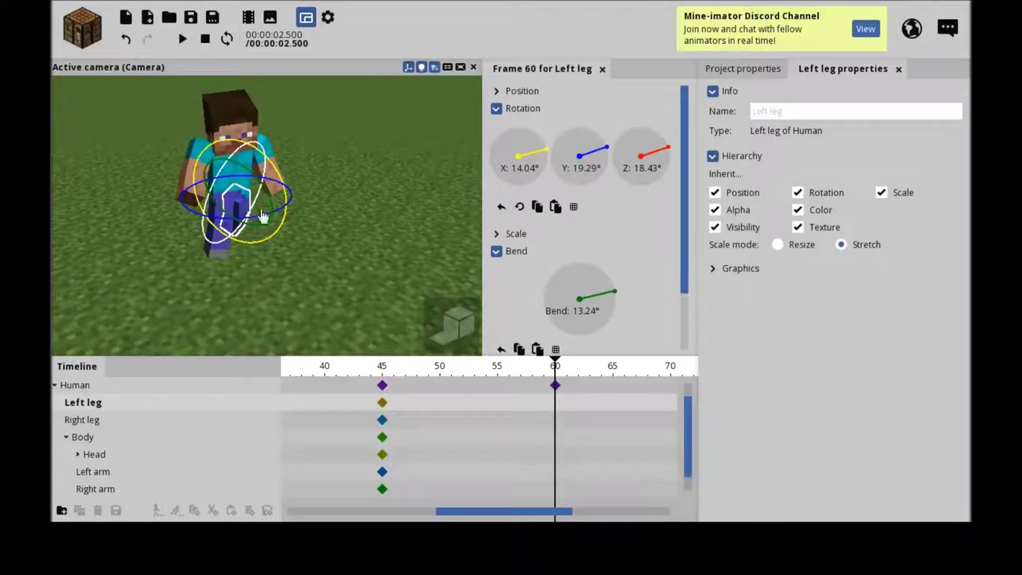
pyautogui.moveTo(551, 156); pyautogui.dragTo(563, 182)
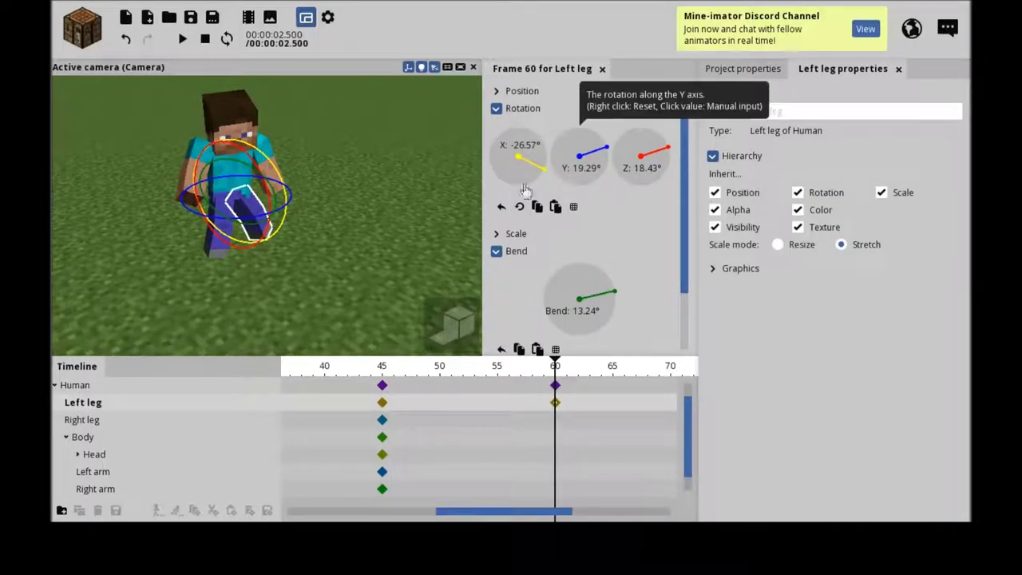
pyautogui.moveTo(670, 158); pyautogui.dragTo(672, 165)
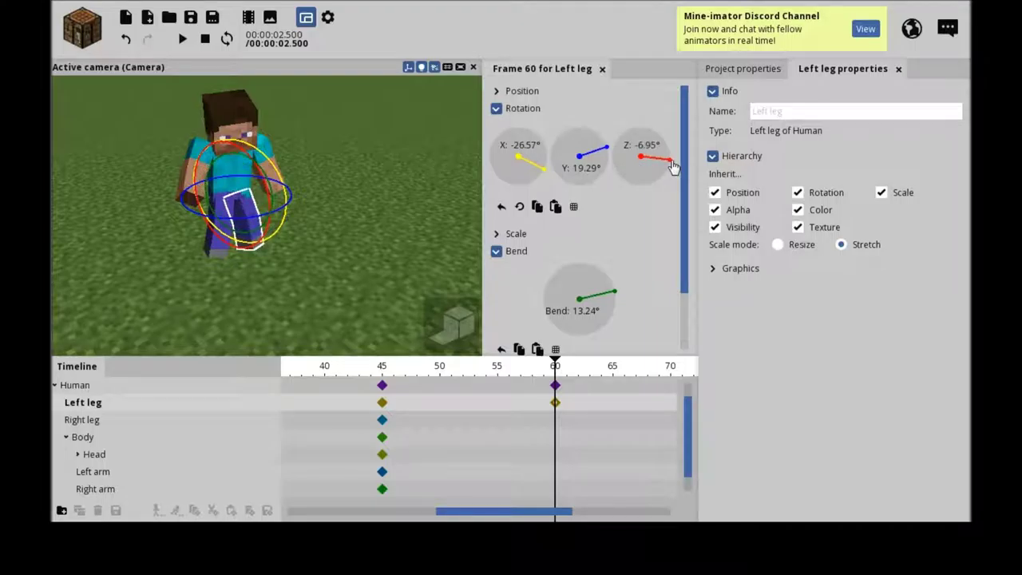
pyautogui.click(200, 256)
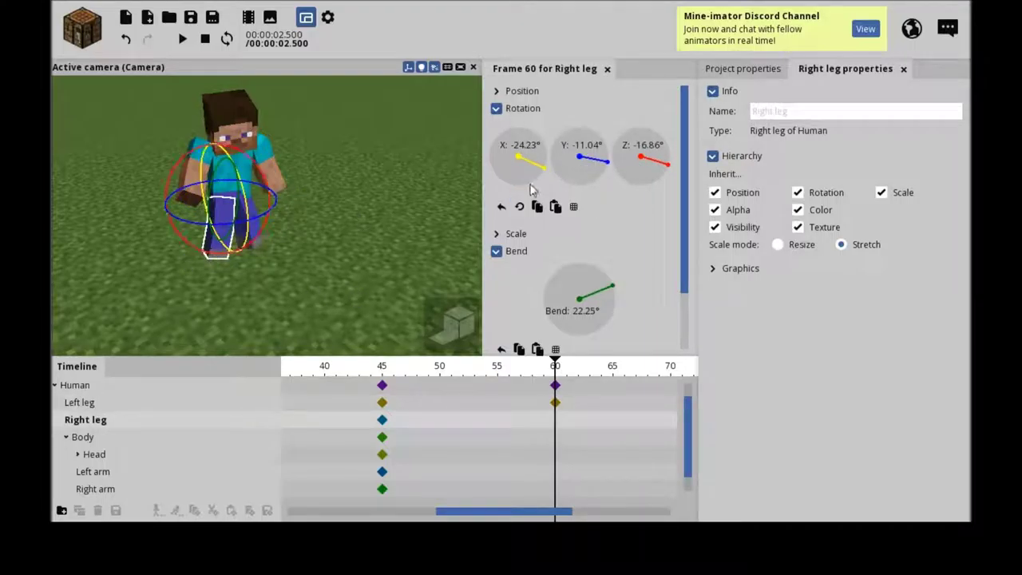
pyautogui.moveTo(541, 174)
pyautogui.mouseDown()
pyautogui.moveTo(545, 153)
pyautogui.moveTo(536, 160)
pyautogui.mouseUp()
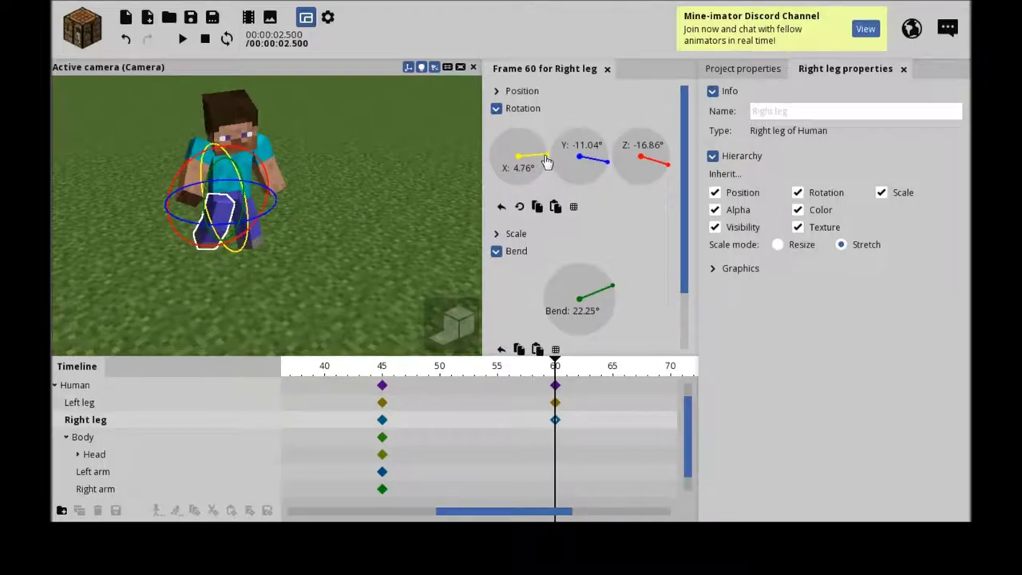
# - At frame 60, set the left arm's rotation to about Y -1.55° and Z 18.92° and its bend to 27.55°
pyautogui.click(266, 156)
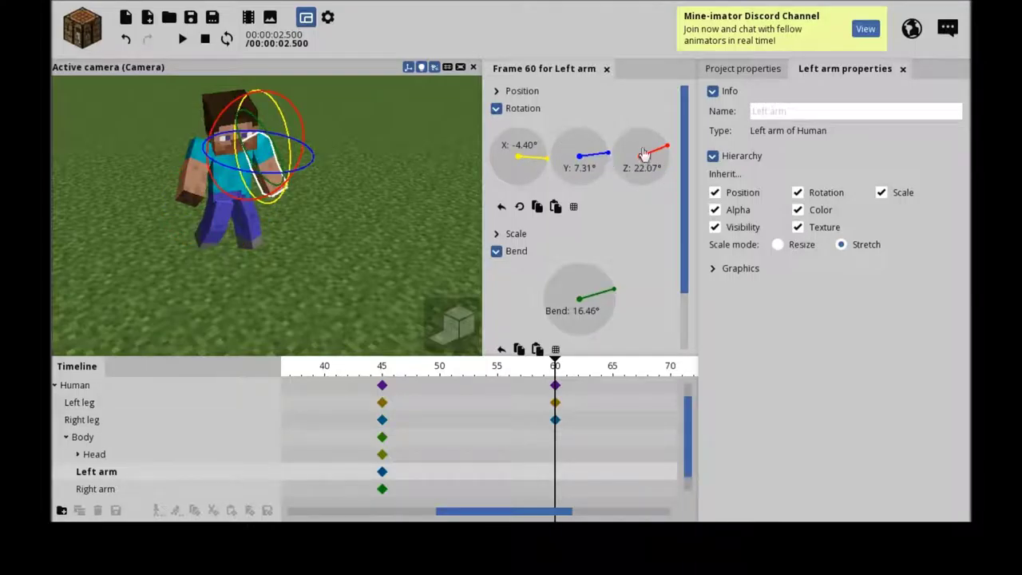
pyautogui.moveTo(672, 154); pyautogui.dragTo(669, 152)
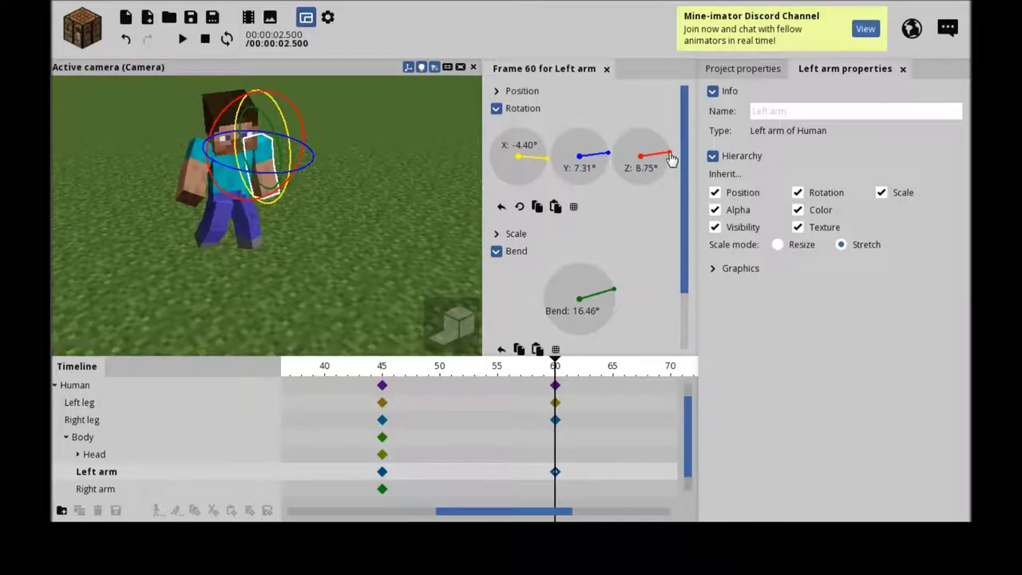
pyautogui.moveTo(595, 161); pyautogui.dragTo(614, 165)
pyautogui.moveTo(677, 165)
pyautogui.mouseDown()
pyautogui.moveTo(665, 154)
pyautogui.moveTo(662, 164)
pyautogui.mouseUp()
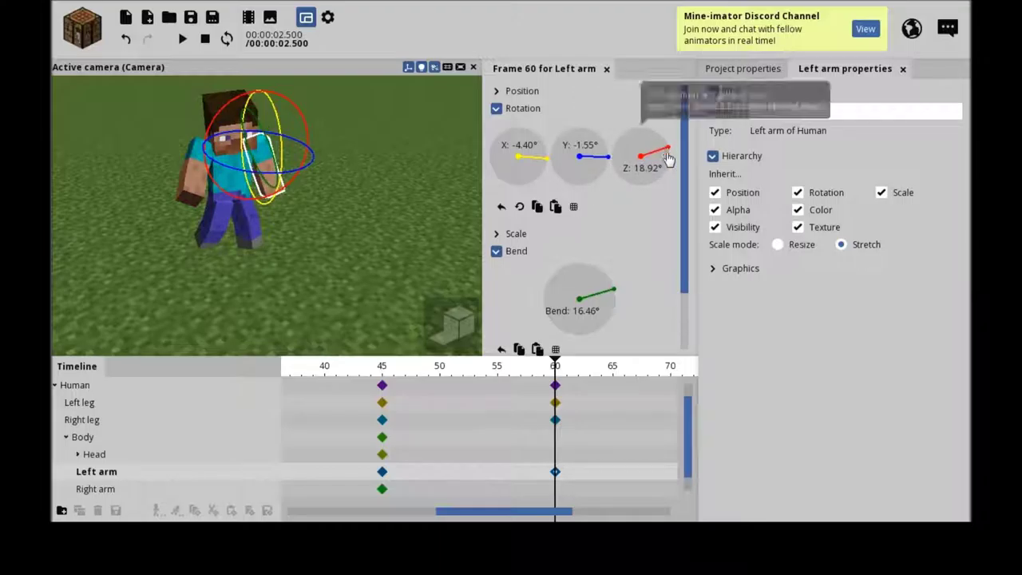
pyautogui.moveTo(616, 293); pyautogui.dragTo(612, 285)
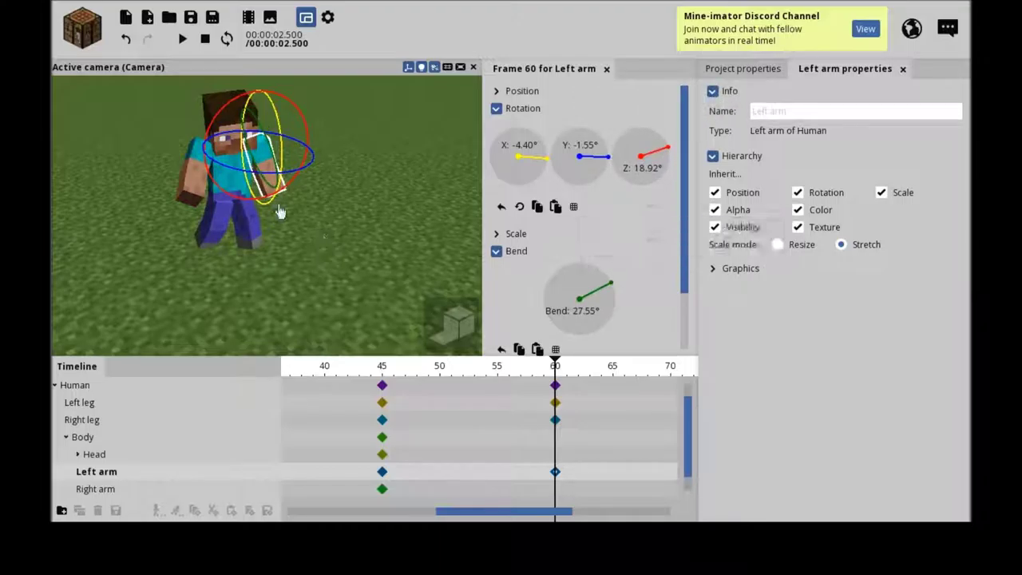
# - At frame 60, set the right arm's rotation to about Z -22.07° and X 31.3°
pyautogui.click(200, 189)
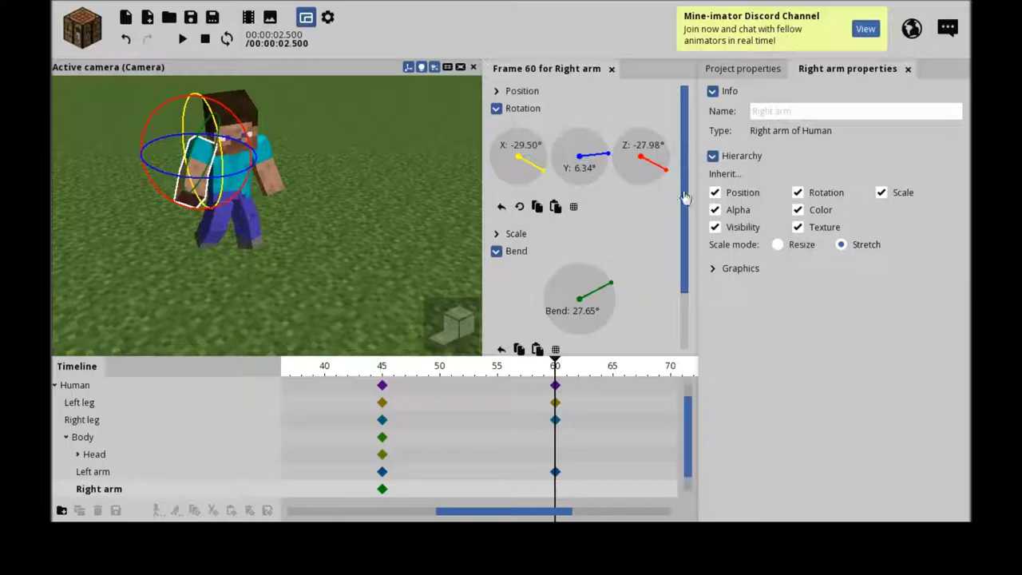
pyautogui.moveTo(665, 177); pyautogui.dragTo(668, 170)
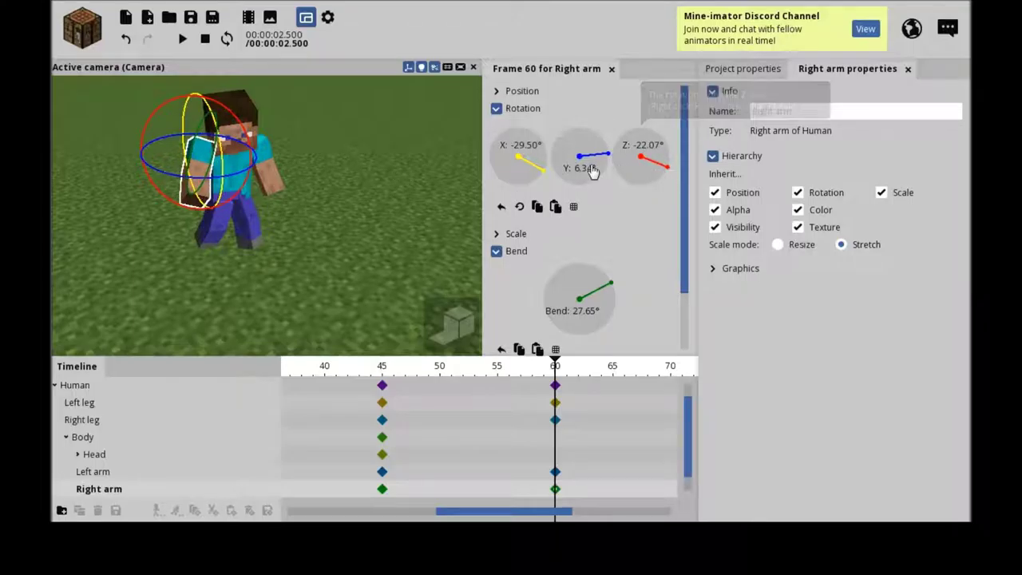
pyautogui.moveTo(546, 169); pyautogui.dragTo(550, 144)
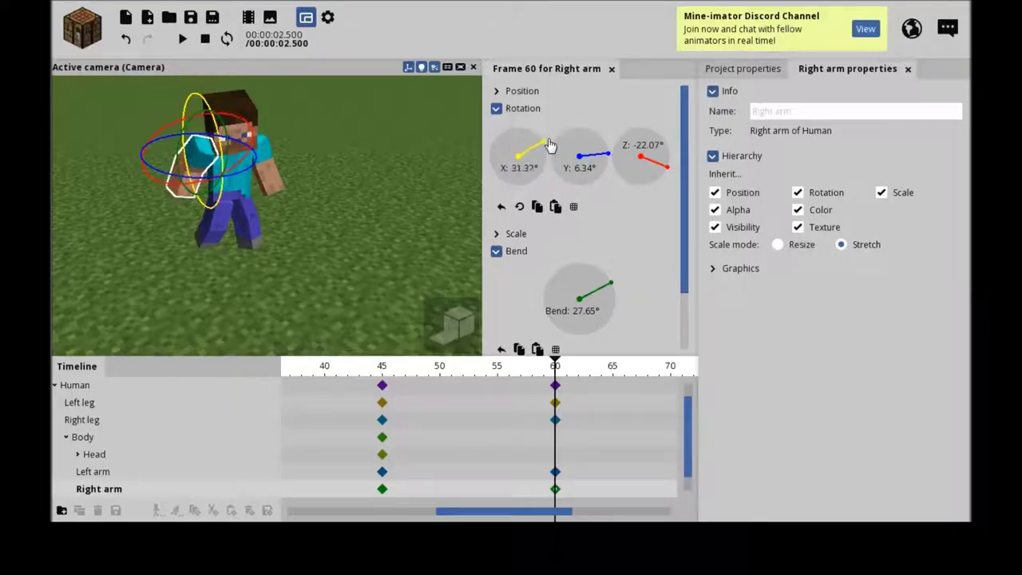
# - At frame 60, set the head's Z rotation to 0°
pyautogui.click(241, 115)
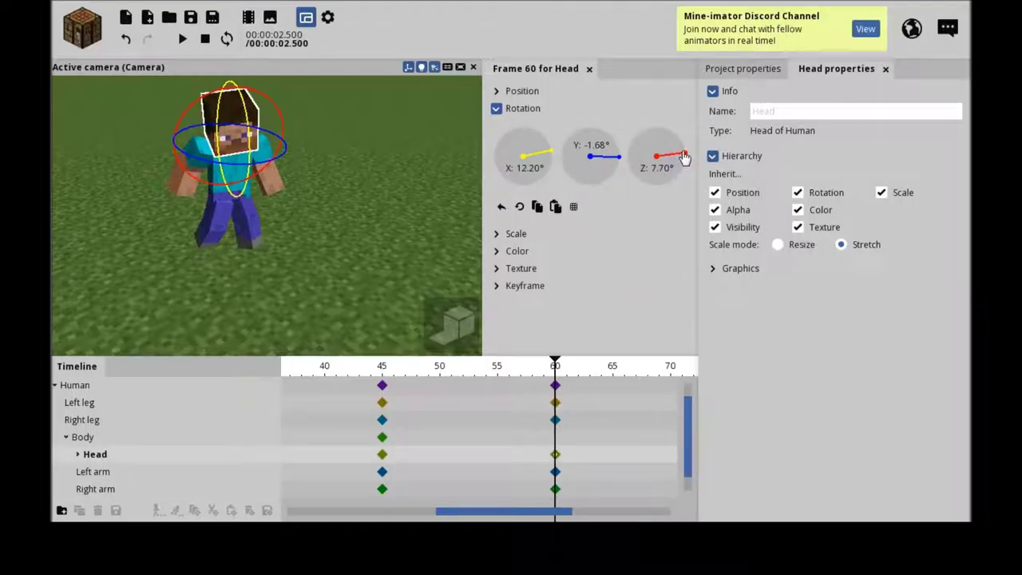
pyautogui.moveTo(681, 155); pyautogui.dragTo(683, 156)
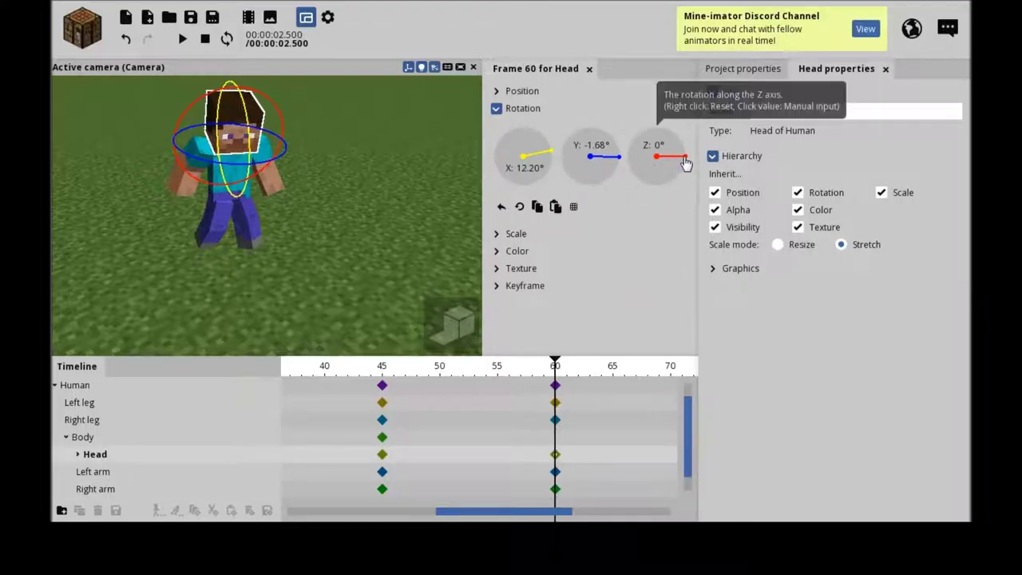
pyautogui.click(360, 282)
# - At frame 60, set the body's X rotation to 4.86° and slightly adjust its bend
pyautogui.click(334, 185)
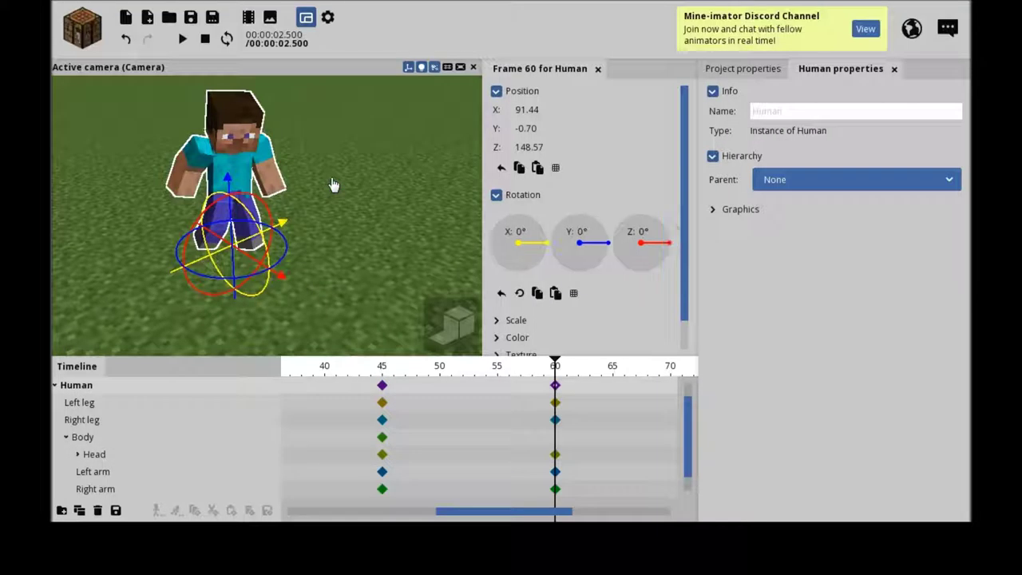
pyautogui.click(228, 169)
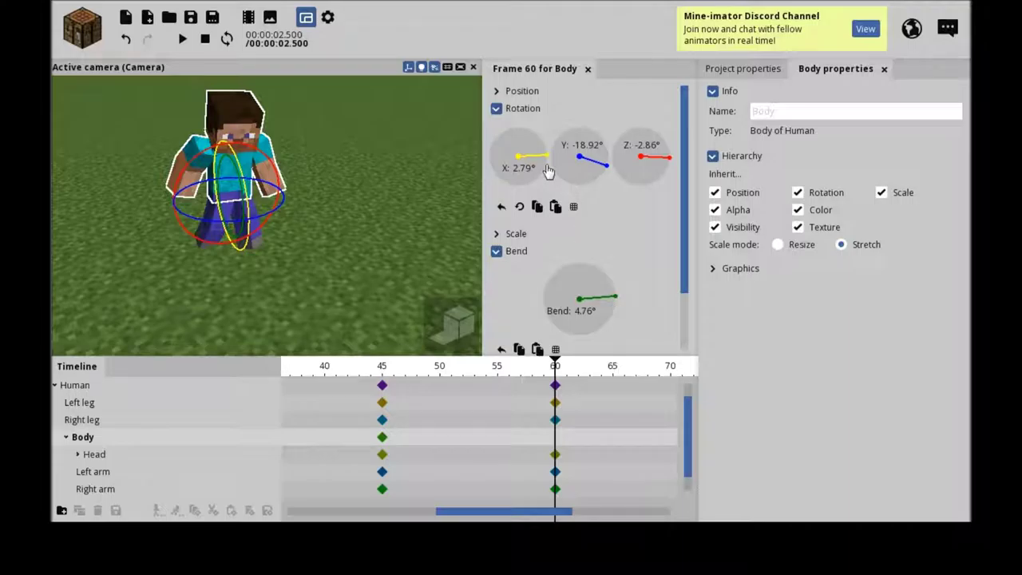
pyautogui.moveTo(542, 162)
pyautogui.mouseDown()
pyautogui.moveTo(506, 141)
pyautogui.moveTo(559, 196)
pyautogui.moveTo(552, 159)
pyautogui.mouseUp()
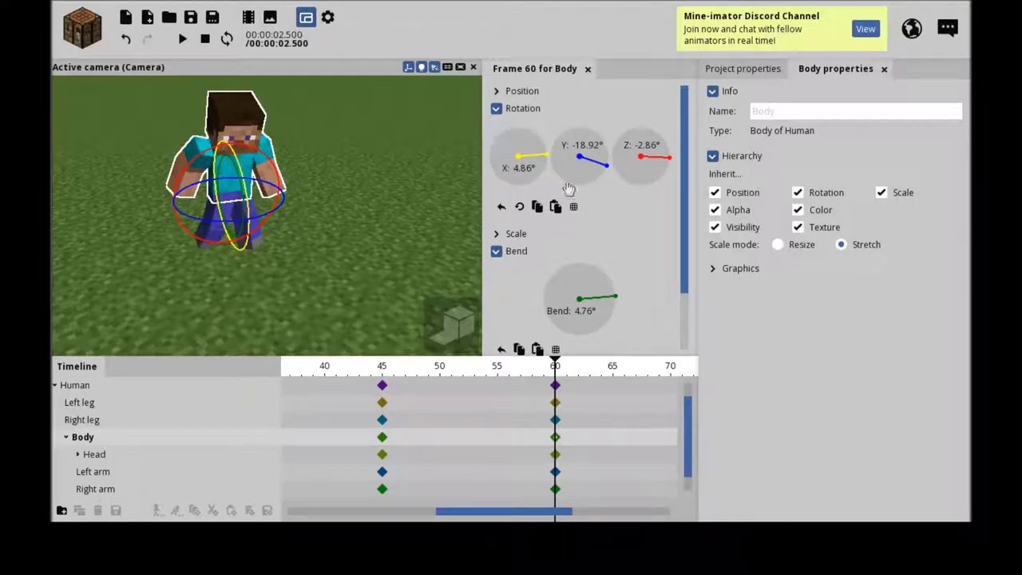
pyautogui.moveTo(615, 297); pyautogui.dragTo(617, 298)
pyautogui.click(421, 226)
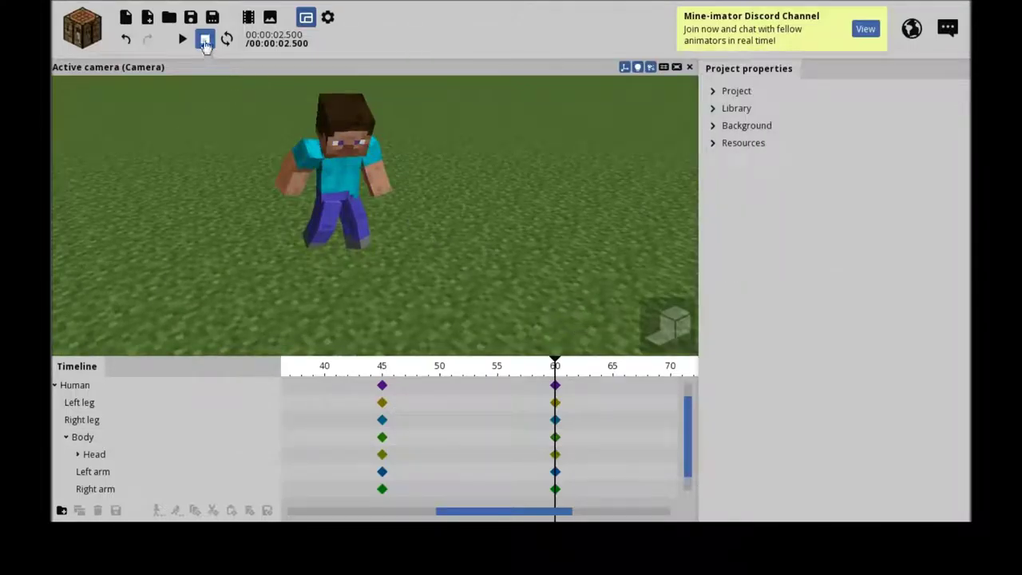
# - Play the animation from the beginning through frame 60 to review the walk, and pause it at the end
pyautogui.click(183, 39)
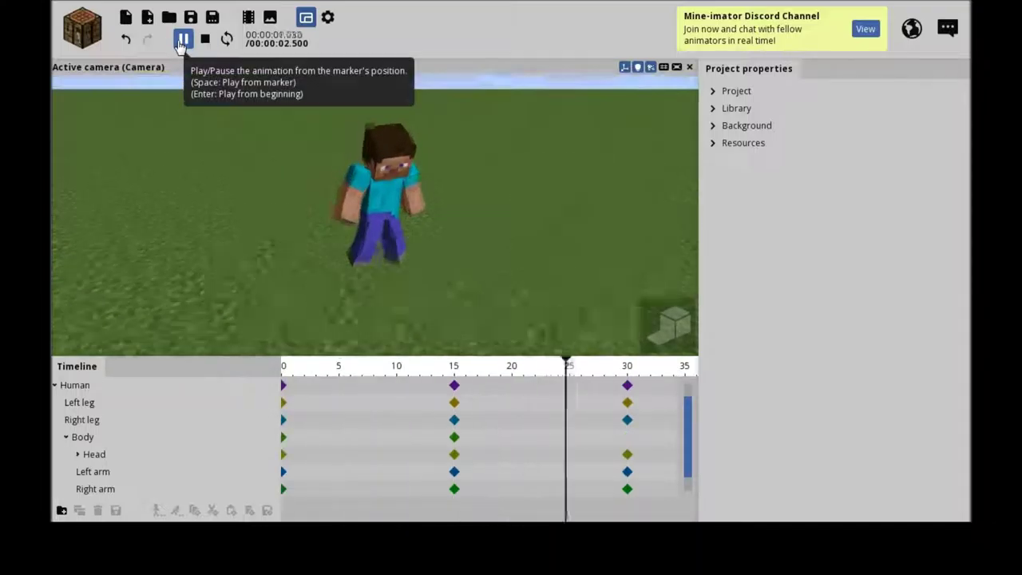
pyautogui.click(183, 40)
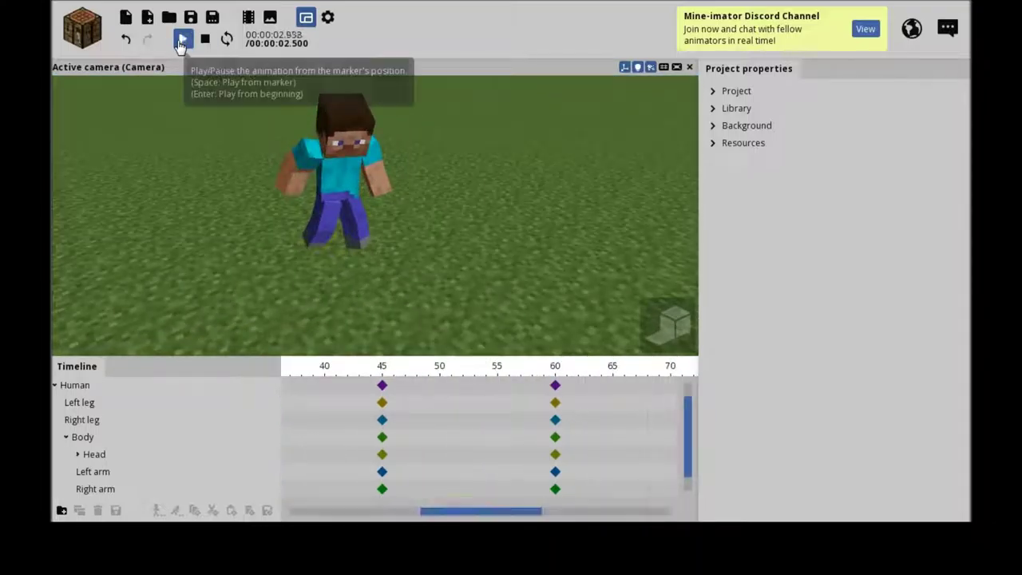